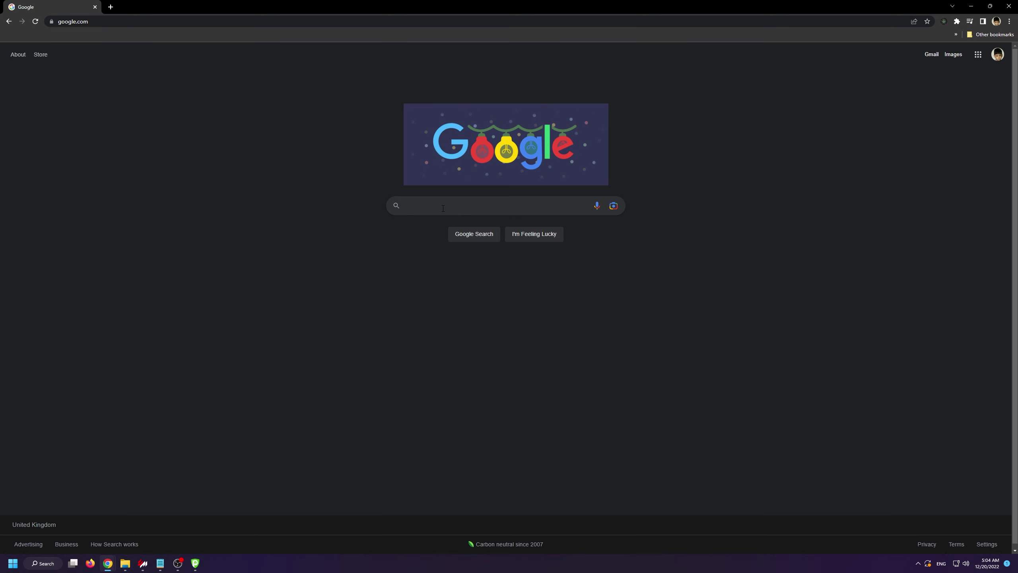
Step: Search Google for "assetto corsa pure" and view the Pure 0.148 development preview post on the mod creator's Patreon page
{"action": "left_click", "coordinate": [443, 208]}
{"action": "type", "text": "assett"}
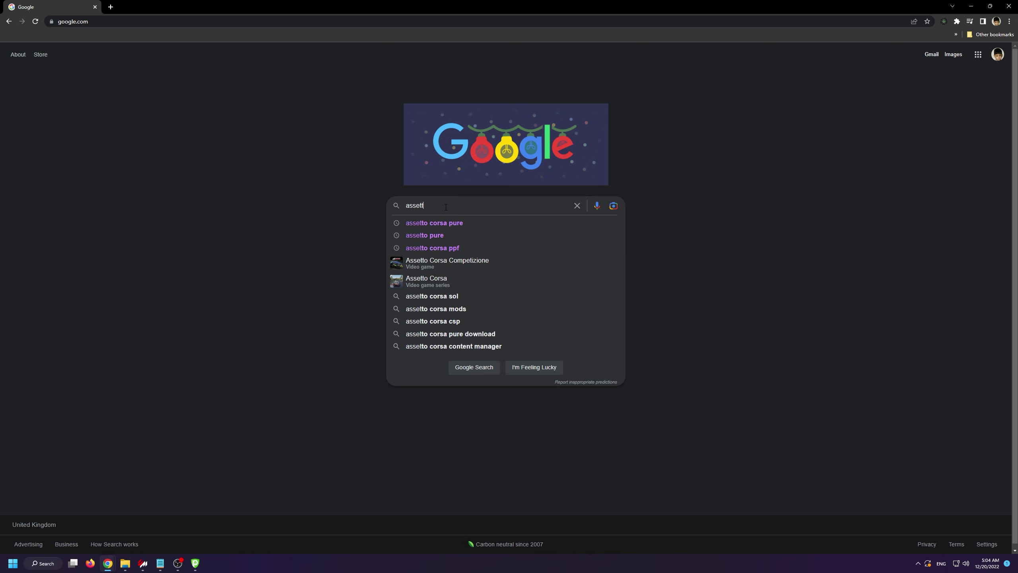
{"action": "type", "text": "o corsa pure"}
{"action": "key", "text": "Return"}
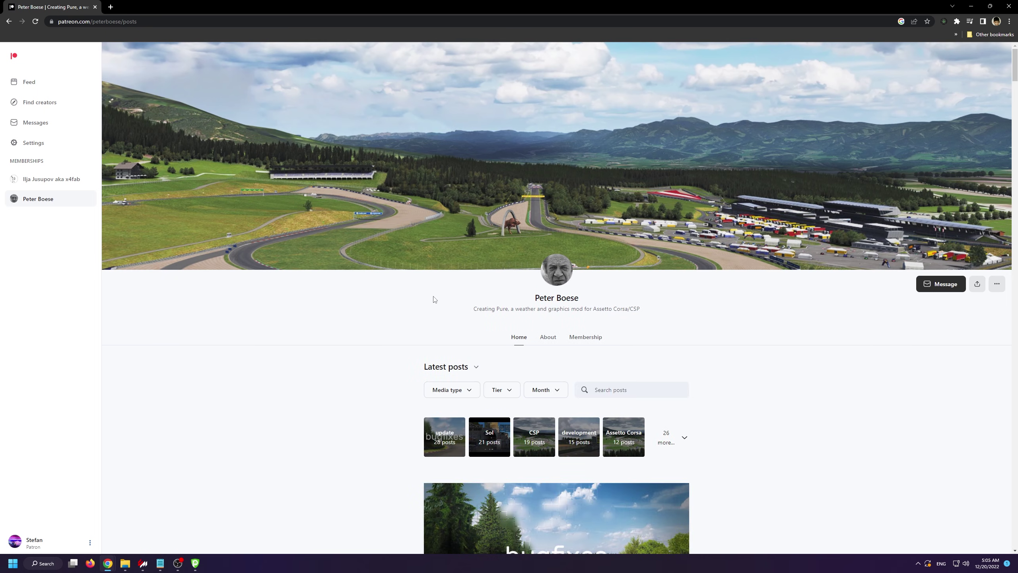
{"action": "scroll", "coordinate": [386, 301], "scroll_direction": "down", "scroll_amount": 6}
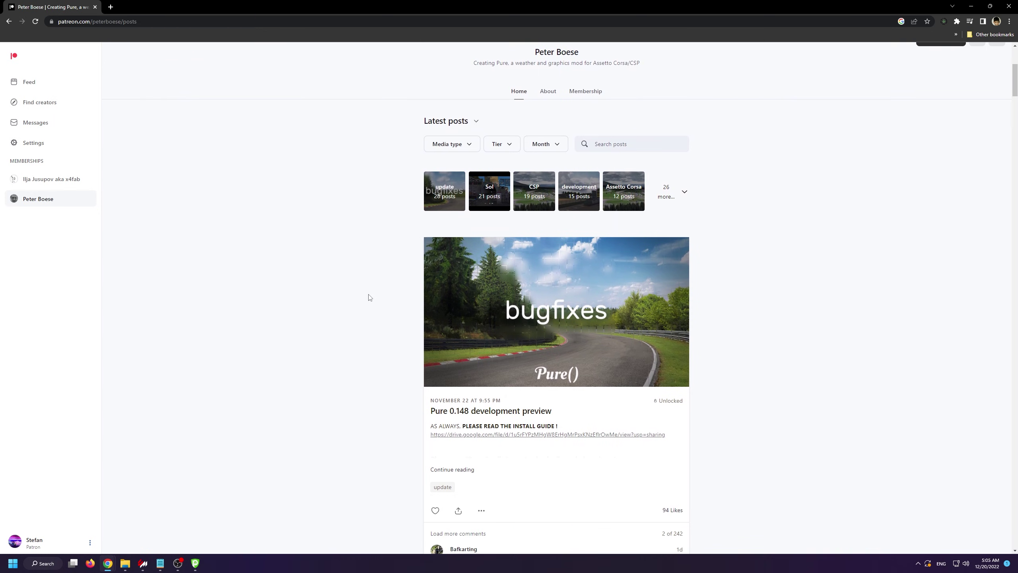
{"action": "scroll", "coordinate": [370, 298], "scroll_direction": "down", "scroll_amount": 1}
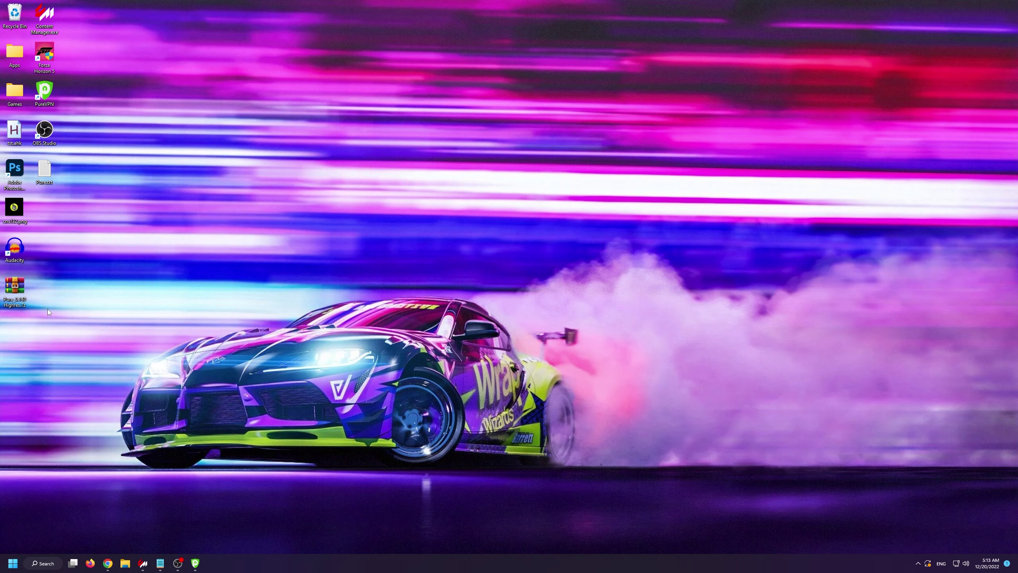
Step: Extract the MODS folder from the Pure_0.148 Highres.7z archive to the desktop and close the archive
{"action": "double_click", "coordinate": [13, 299]}
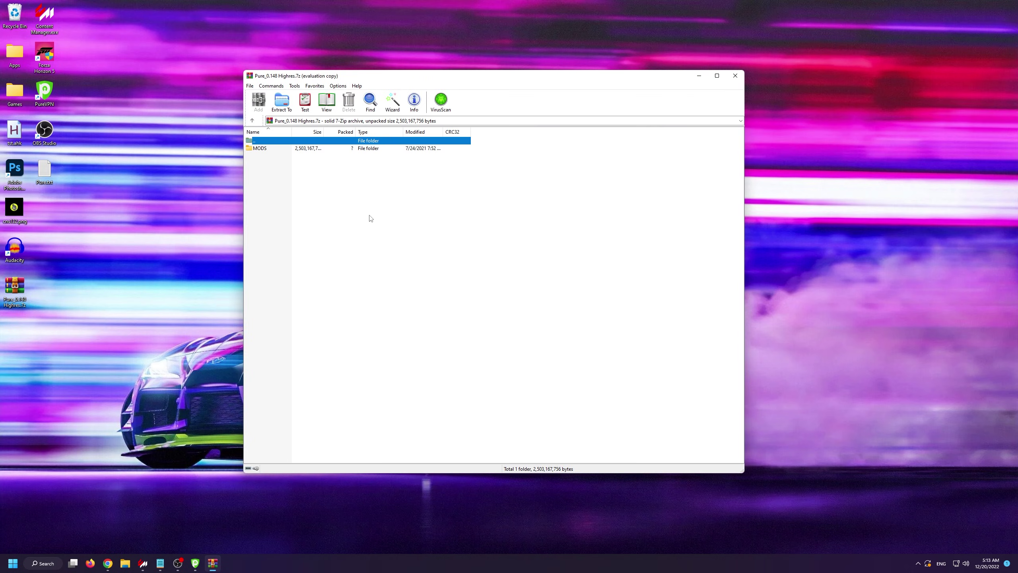
{"action": "left_click", "coordinate": [560, 246]}
{"action": "left_click_drag", "start_coordinate": [268, 148], "coordinate": [13, 328]}
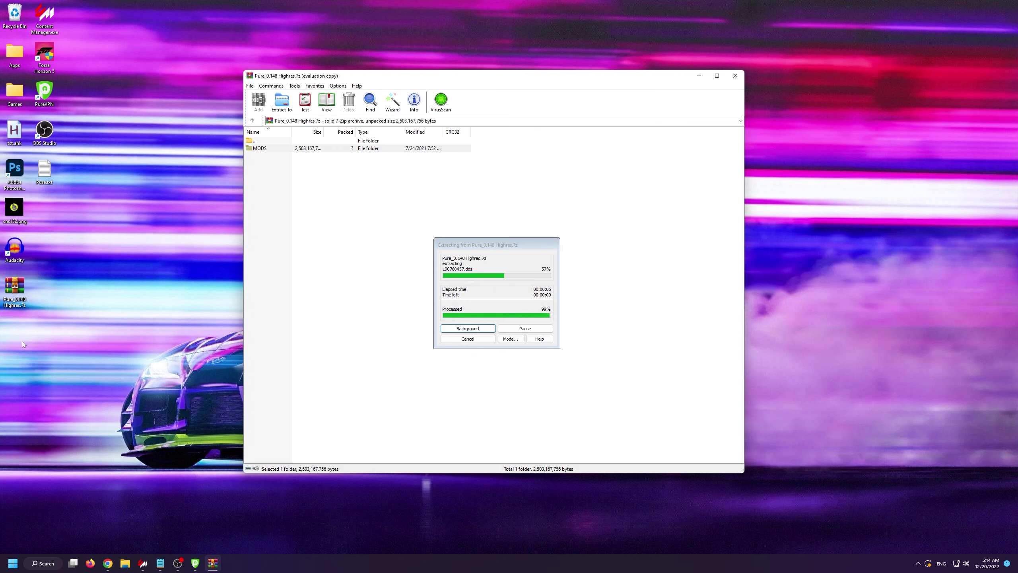
{"action": "left_click", "coordinate": [735, 75]}
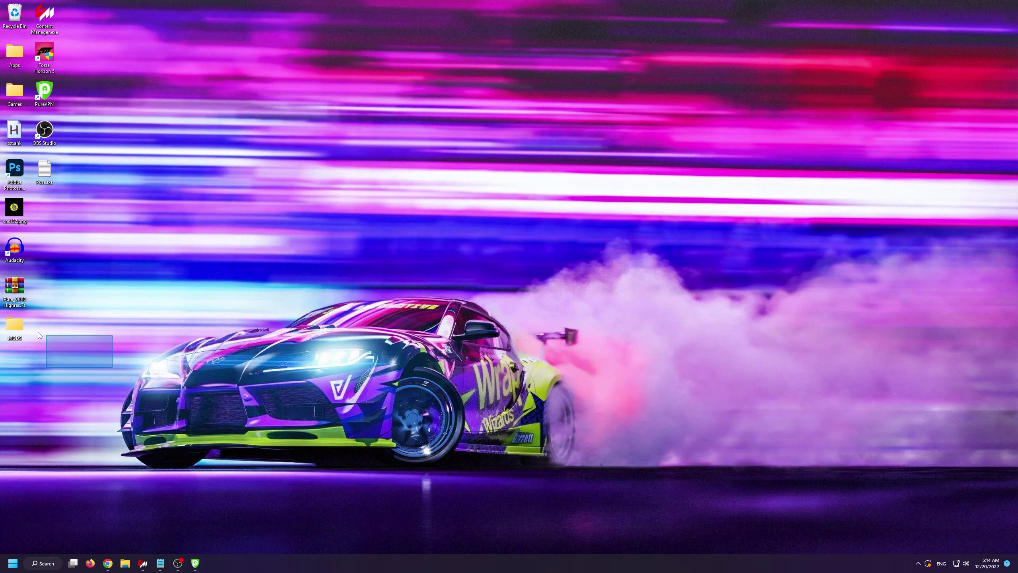
Step: Run install_pure.bat from the Pure 0.148 folder inside the extracted MODS folder
{"action": "double_click", "coordinate": [15, 327]}
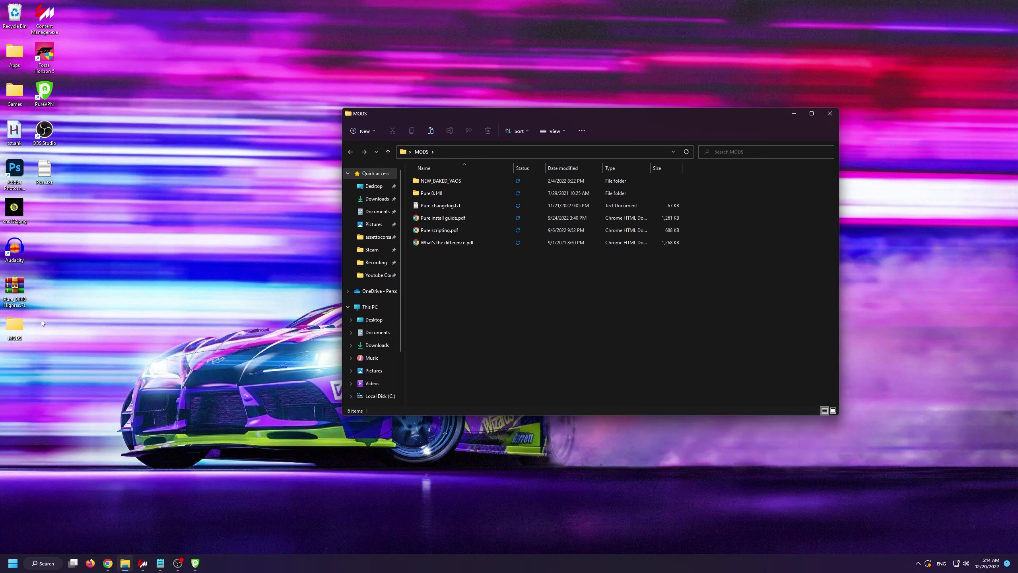
{"action": "left_click_drag", "start_coordinate": [479, 270], "coordinate": [455, 244]}
{"action": "left_click", "coordinate": [457, 219]}
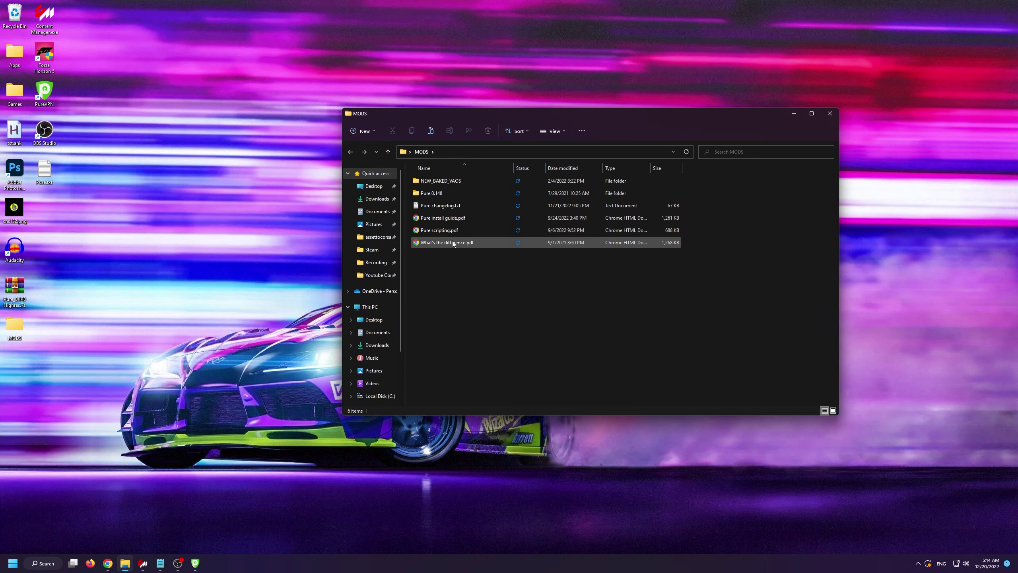
{"action": "double_click", "coordinate": [447, 193]}
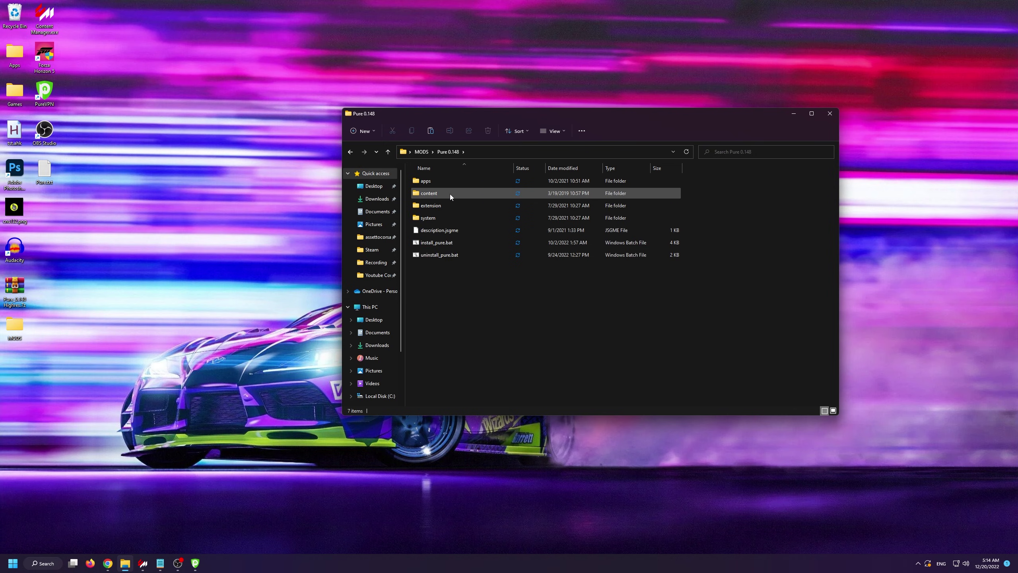
{"action": "double_click", "coordinate": [445, 244]}
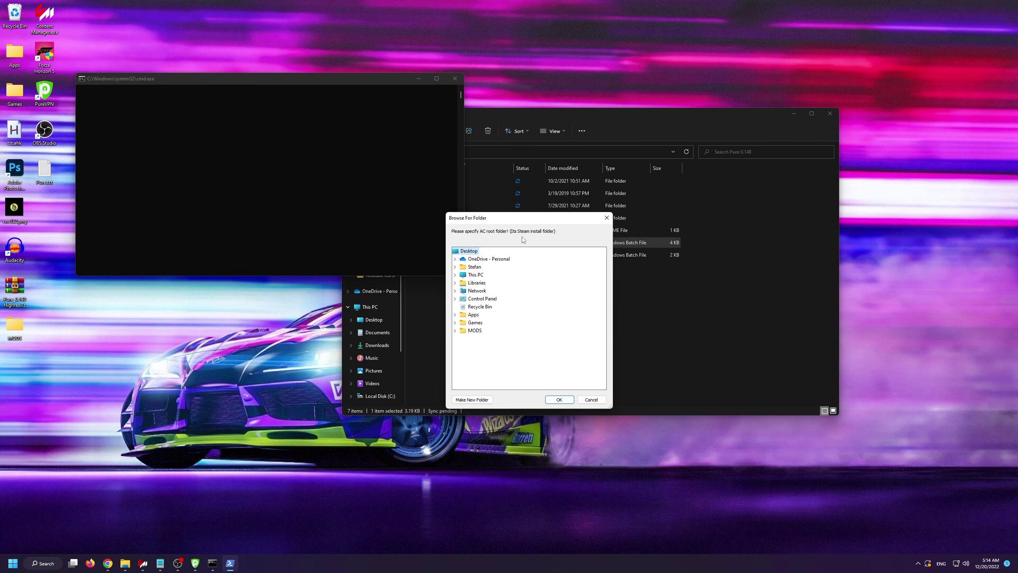
Step: Select the assettocorsa folder under Steam\steamapps\common on New Volume (D:) as the AC root folder
{"action": "left_click", "coordinate": [455, 275]}
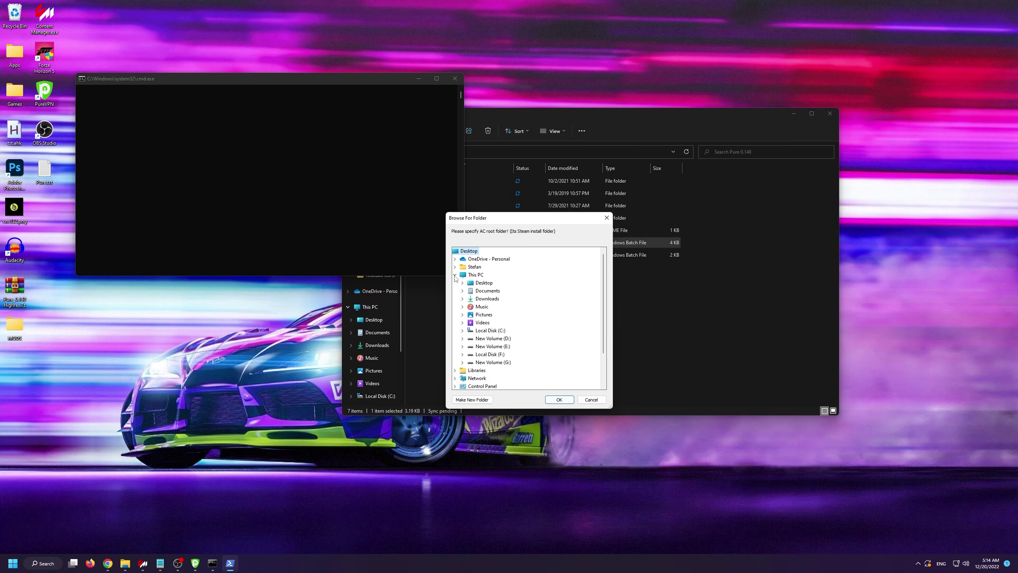
{"action": "left_click", "coordinate": [462, 338]}
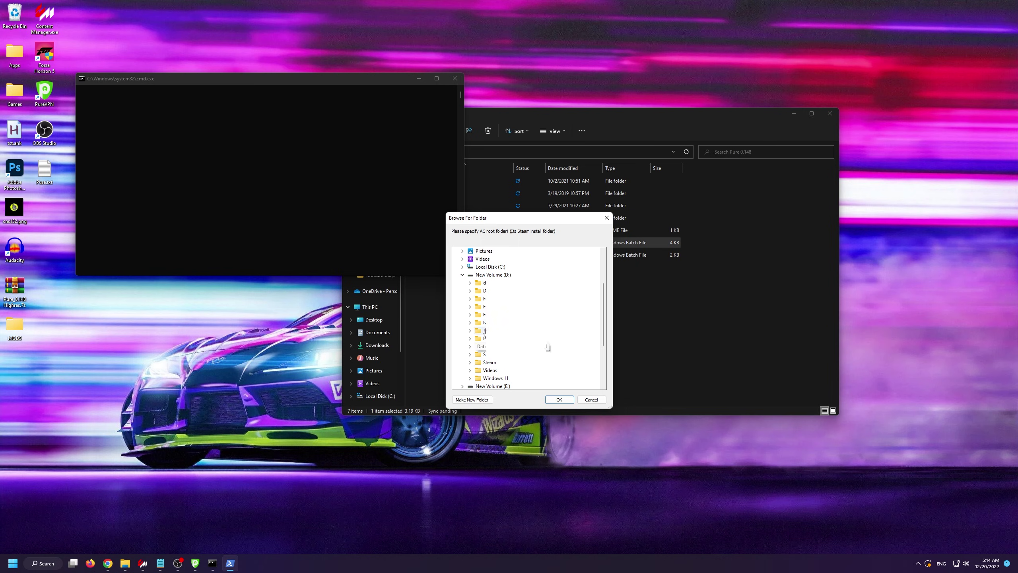
{"action": "scroll", "coordinate": [484, 333], "scroll_direction": "down", "scroll_amount": 1}
{"action": "left_click", "coordinate": [470, 346]}
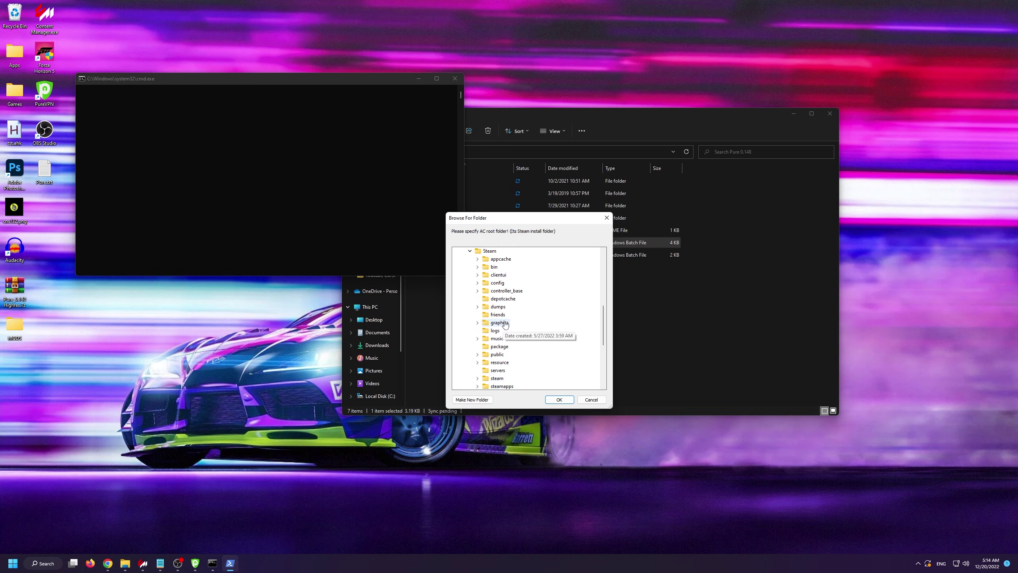
{"action": "scroll", "coordinate": [505, 325], "scroll_direction": "down", "scroll_amount": 2}
{"action": "left_click", "coordinate": [478, 339]}
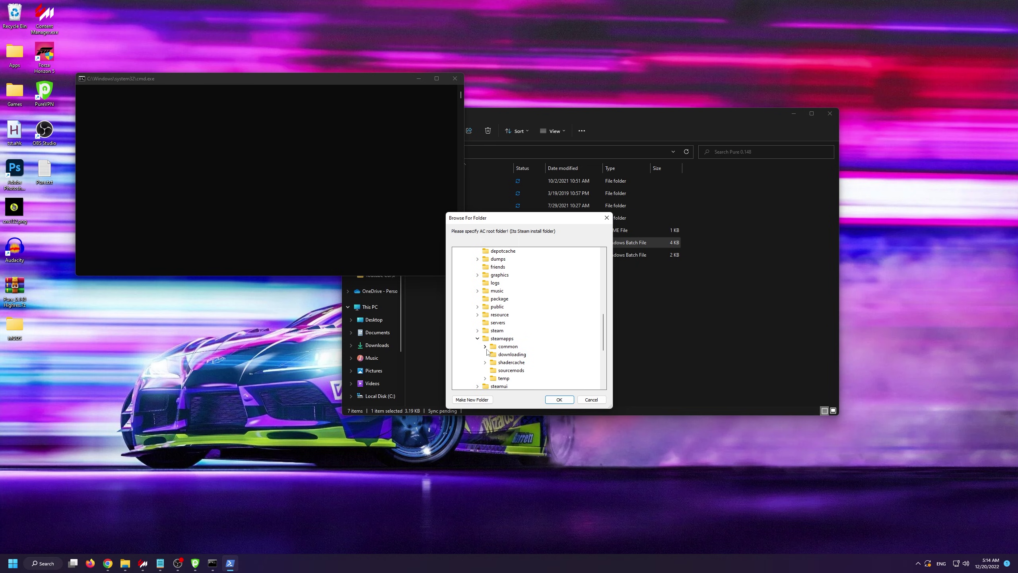
{"action": "left_click", "coordinate": [485, 346]}
{"action": "scroll", "coordinate": [495, 345], "scroll_direction": "down", "scroll_amount": 2}
{"action": "double_click", "coordinate": [517, 331]}
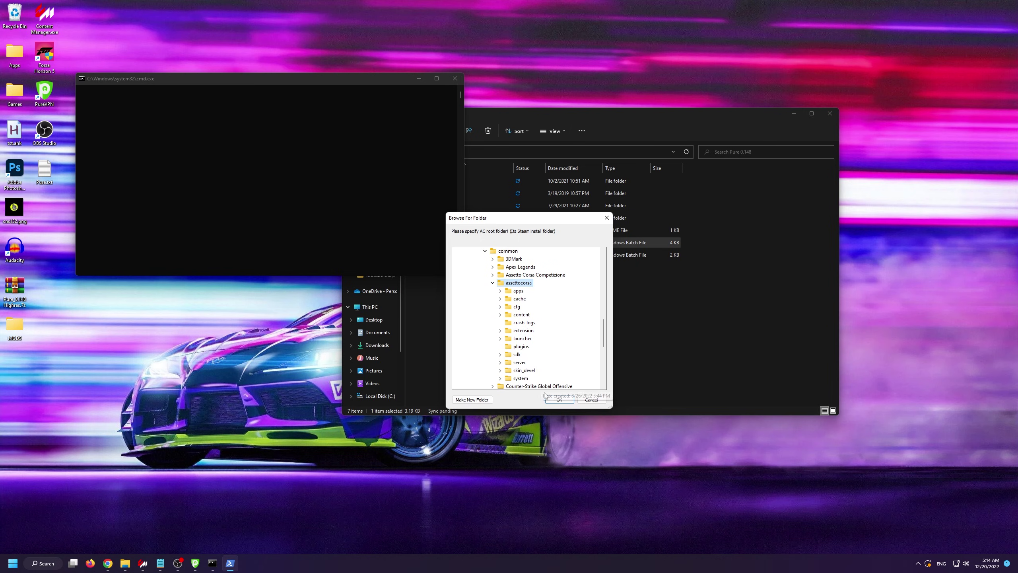
Step: Cancel the installer's folder selection and close its console window
{"action": "left_click", "coordinate": [591, 401]}
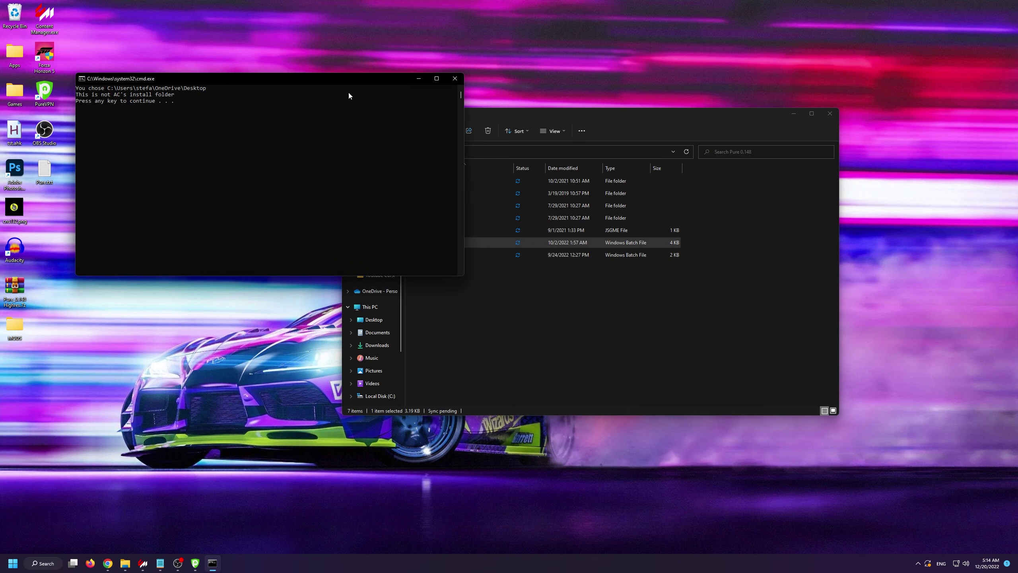
{"action": "left_click", "coordinate": [457, 82]}
{"action": "left_click", "coordinate": [470, 280]}
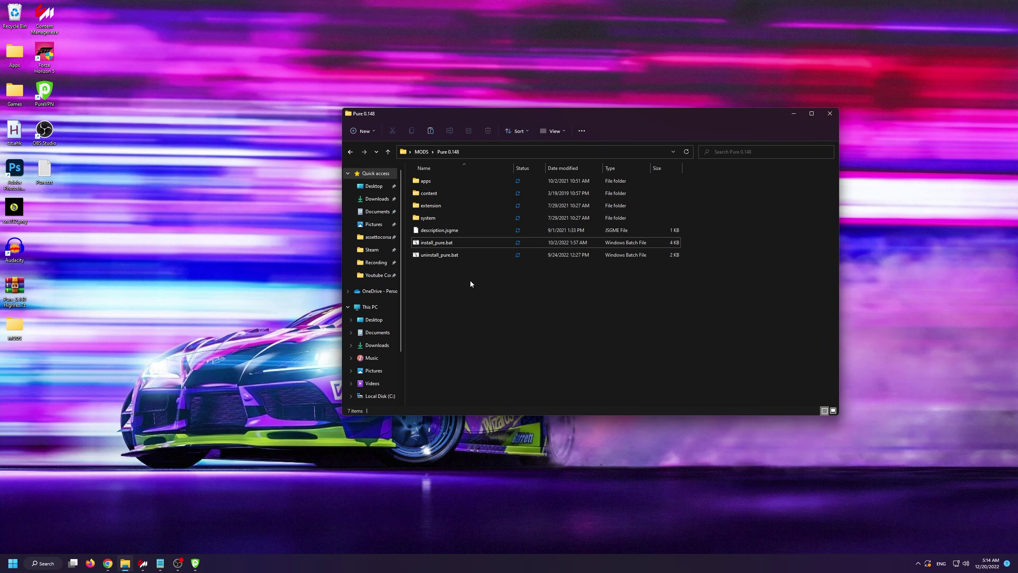
Step: Copy all the patch files from NEW_BAKED_VAOS\extension\vao-patches in the MODS folder
{"action": "key", "text": "alt+Left"}
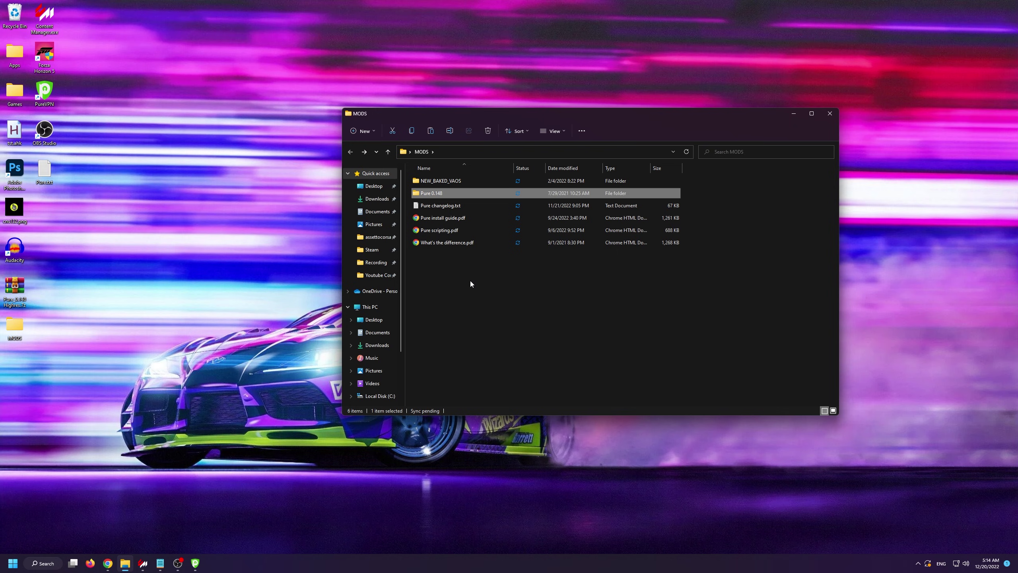
{"action": "double_click", "coordinate": [467, 183]}
{"action": "double_click", "coordinate": [446, 182]}
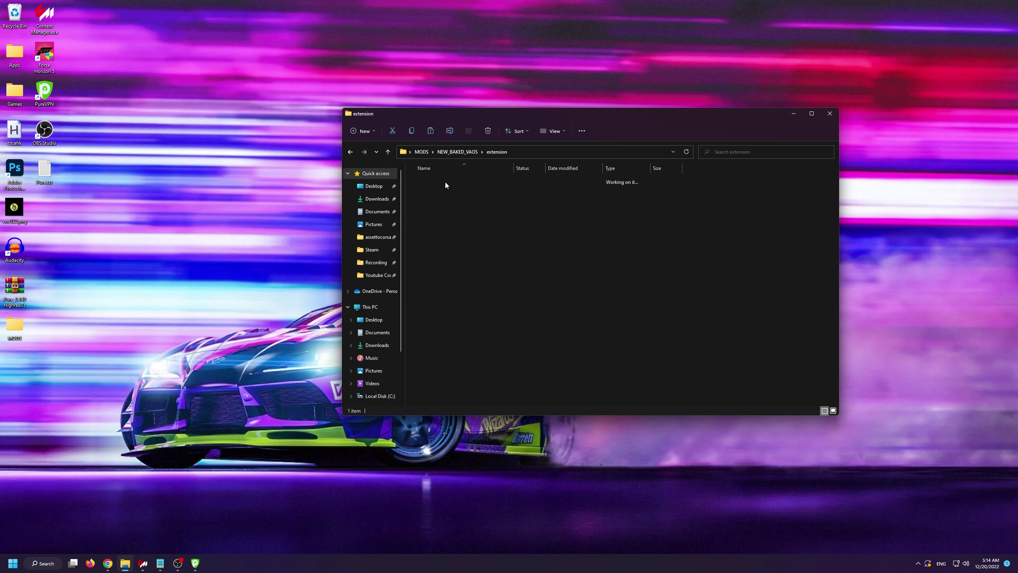
{"action": "left_click", "coordinate": [445, 182]}
{"action": "double_click", "coordinate": [445, 183]}
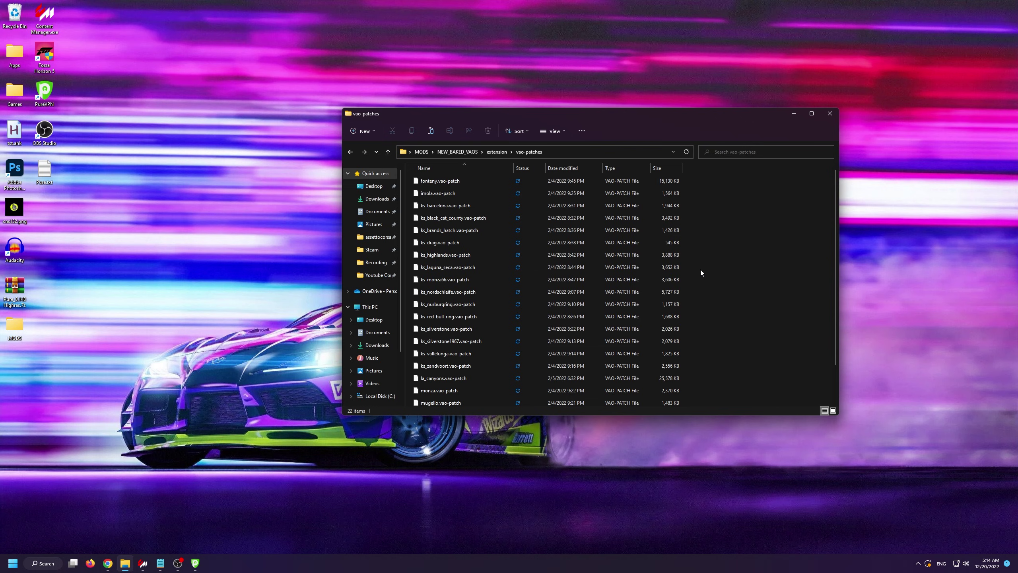
{"action": "key", "text": "ctrl+a"}
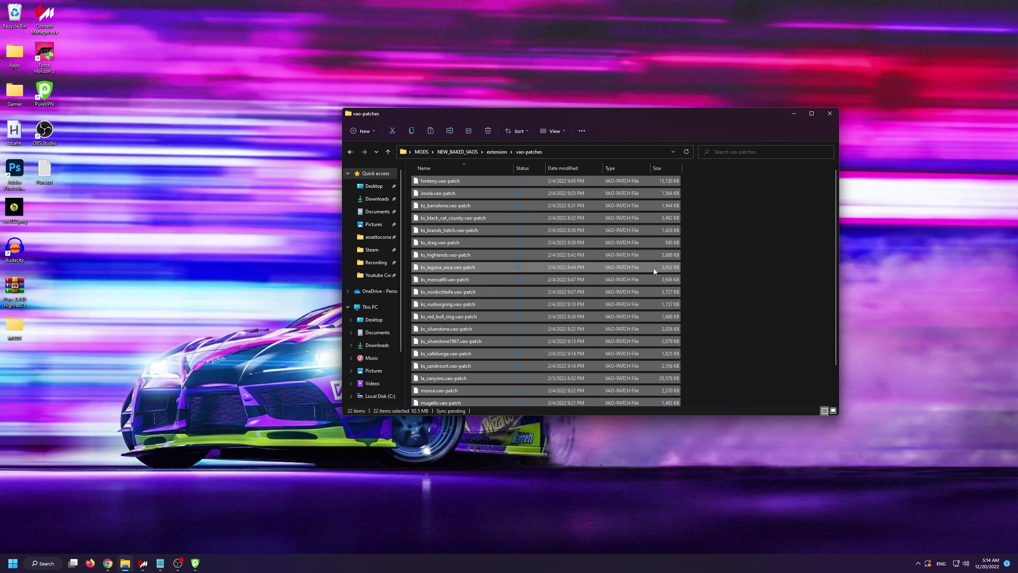
{"action": "right_click", "coordinate": [654, 269]}
{"action": "left_click", "coordinate": [680, 278]}
Step: Paste the copied patch files into the extension\vao-patches folder of the assettocorsa installation
{"action": "left_click", "coordinate": [376, 240]}
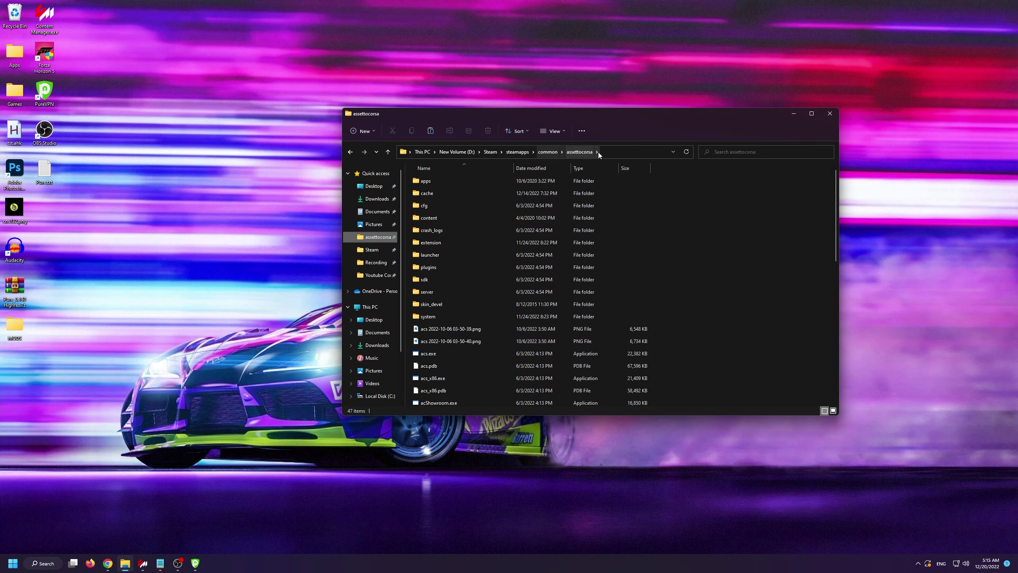
{"action": "double_click", "coordinate": [435, 243]}
{"action": "double_click", "coordinate": [453, 303]}
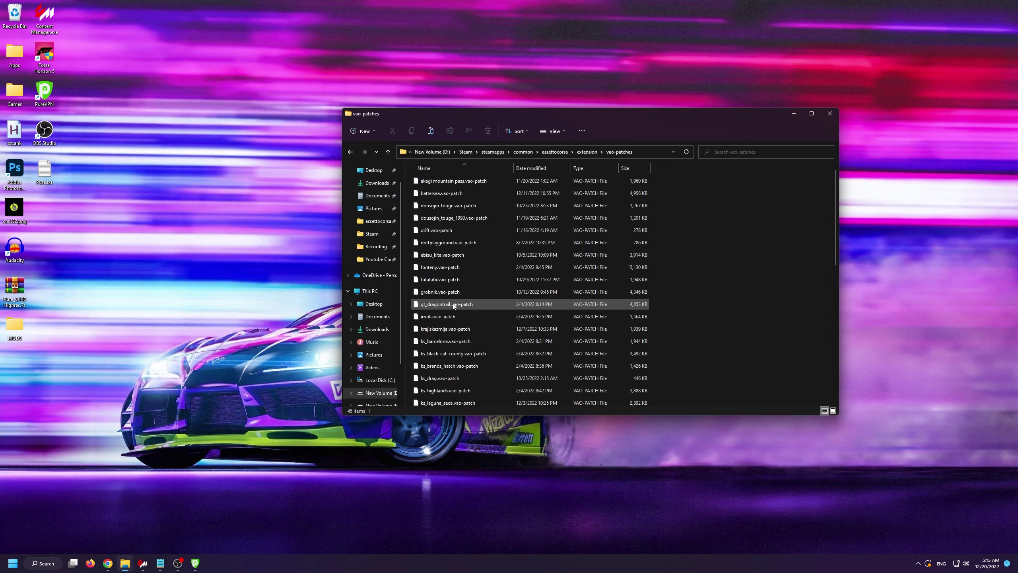
{"action": "right_click", "coordinate": [669, 253]}
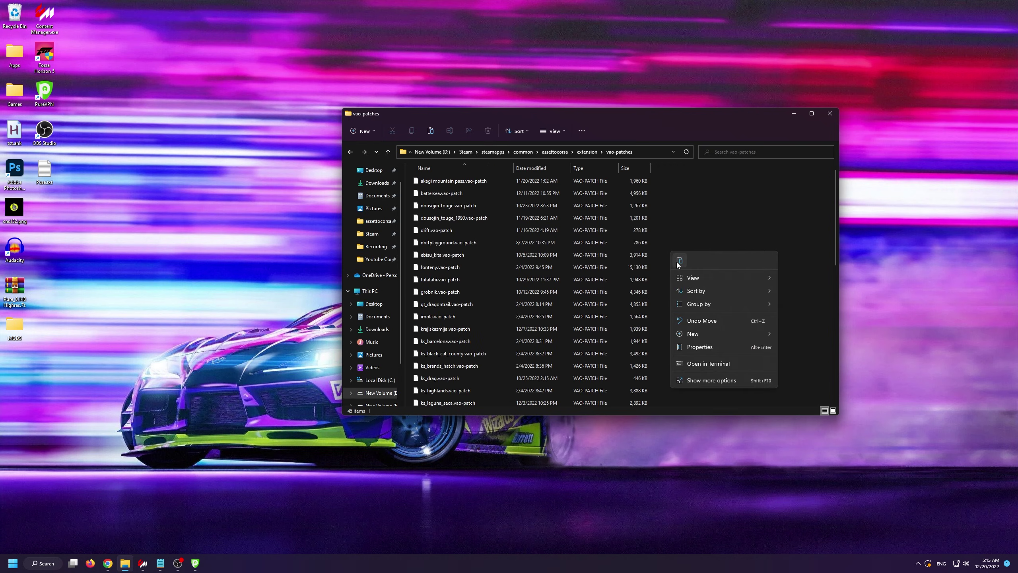
{"action": "left_click", "coordinate": [679, 260]}
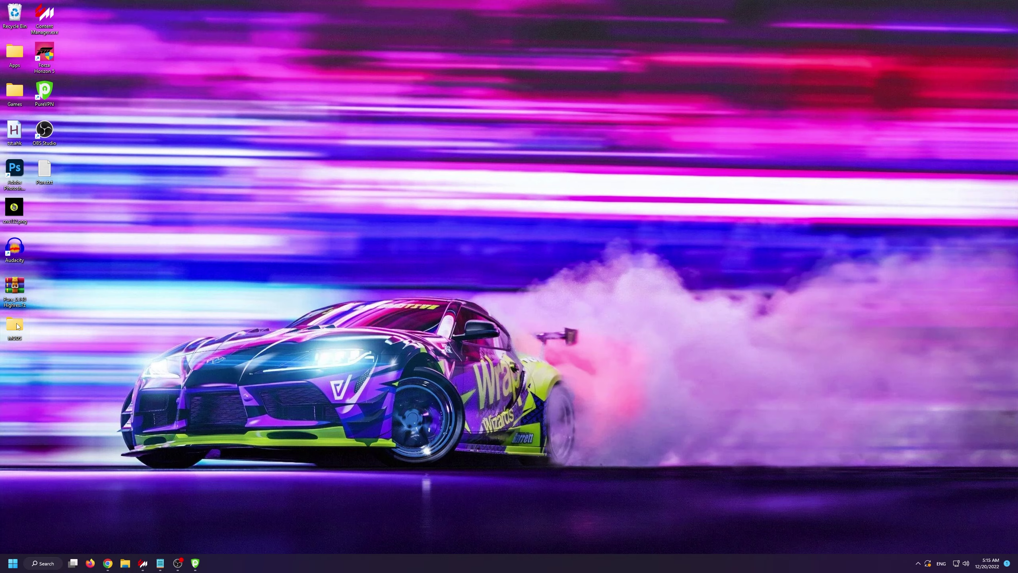
Step: Reopen the Pure 0.148 folder inside MODS and locate uninstall_pure.bat
{"action": "double_click", "coordinate": [17, 325]}
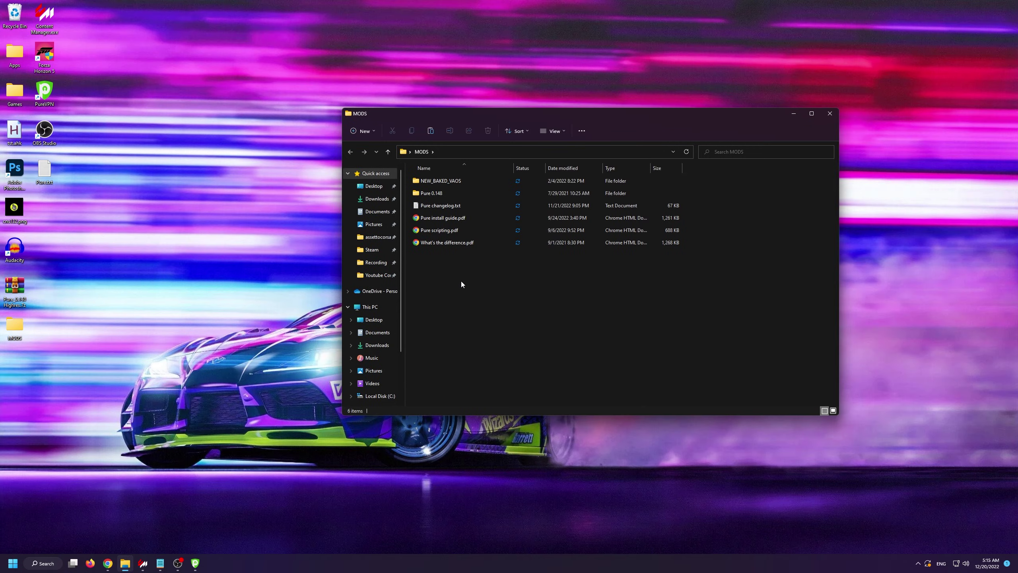
{"action": "double_click", "coordinate": [436, 192]}
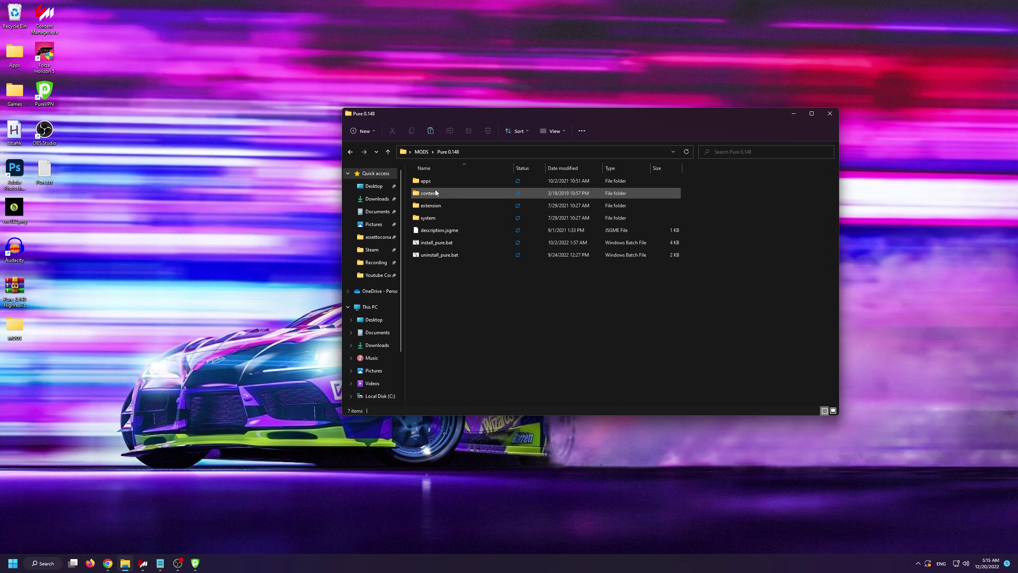
{"action": "left_click", "coordinate": [467, 256]}
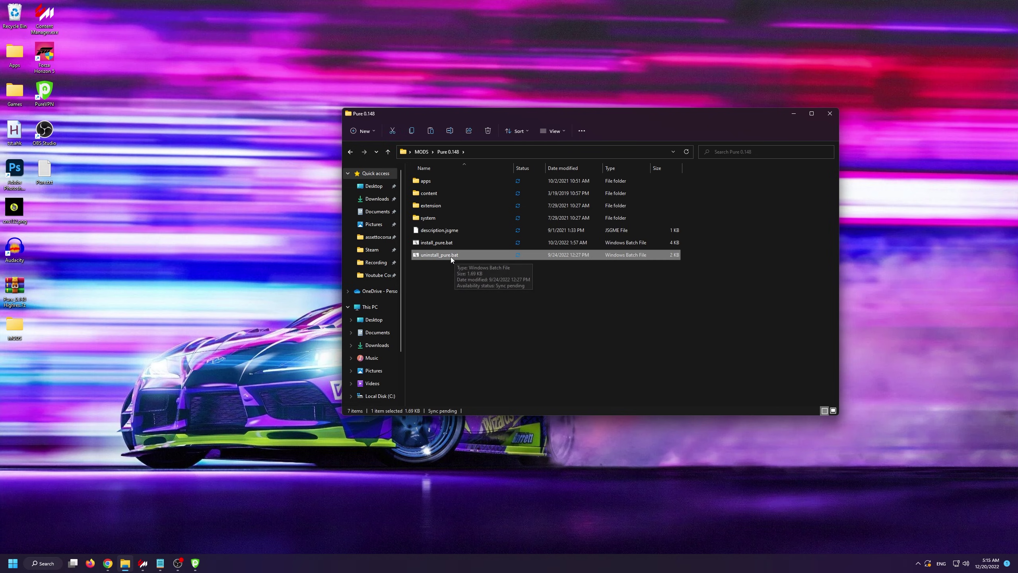
{"action": "left_click", "coordinate": [576, 308]}
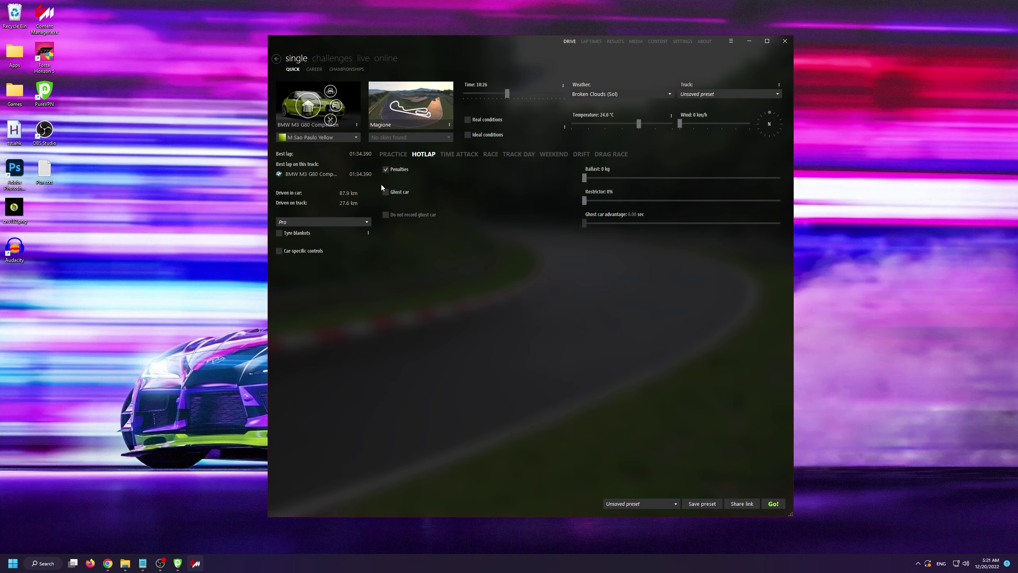
Step: In the Custom Shaders Patch Weather FX settings, set the controller script to Sol 2.2 and the weather script to Pure
{"action": "left_click", "coordinate": [681, 43]}
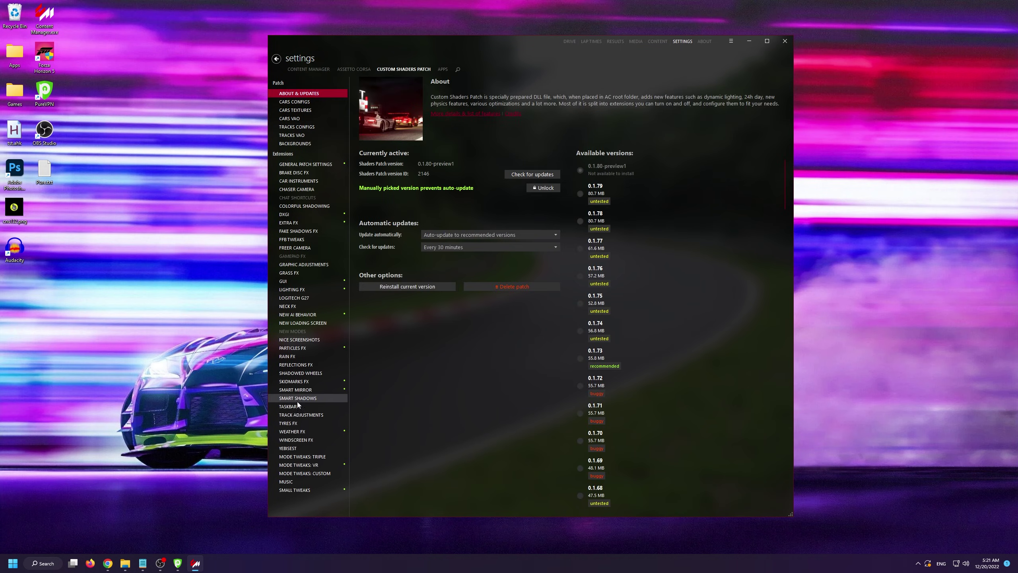
{"action": "left_click", "coordinate": [298, 431]}
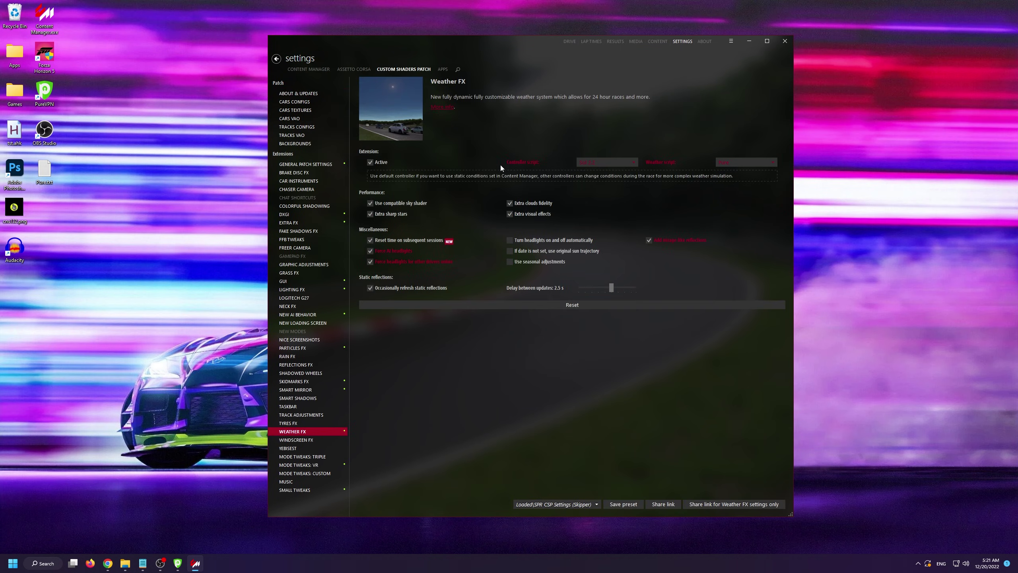
{"action": "left_click", "coordinate": [585, 163]}
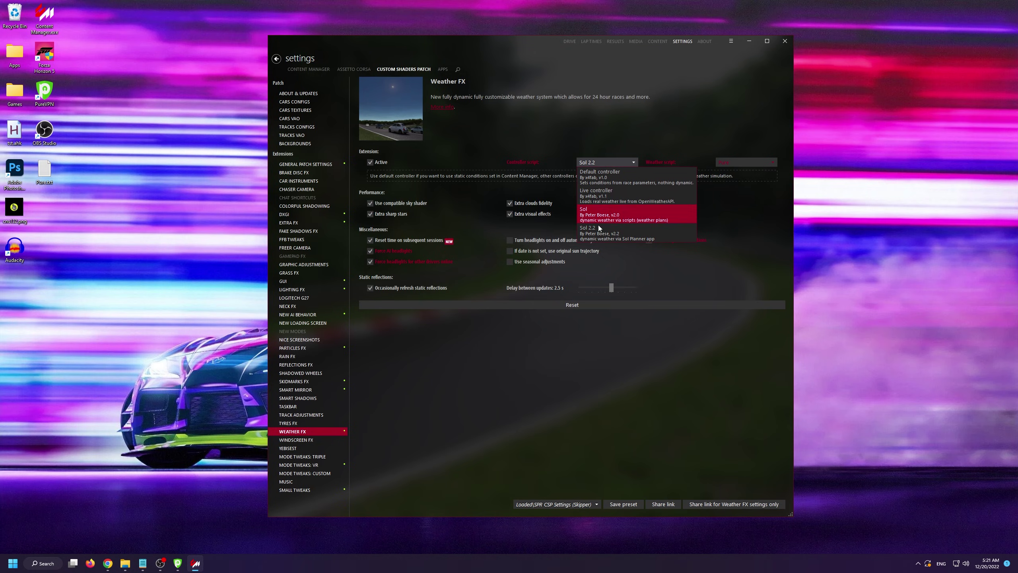
{"action": "left_click", "coordinate": [600, 233]}
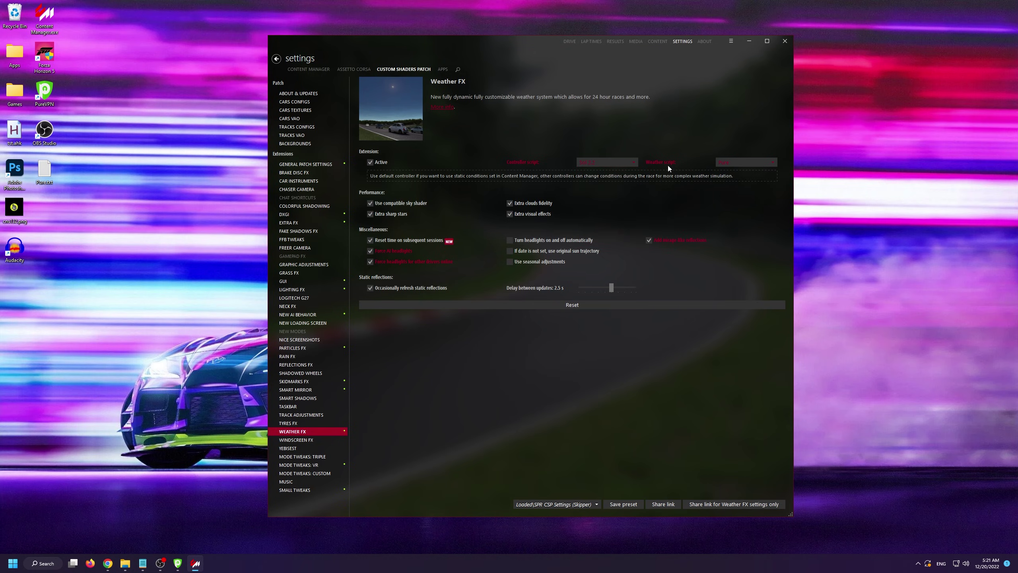
{"action": "left_click", "coordinate": [724, 163]}
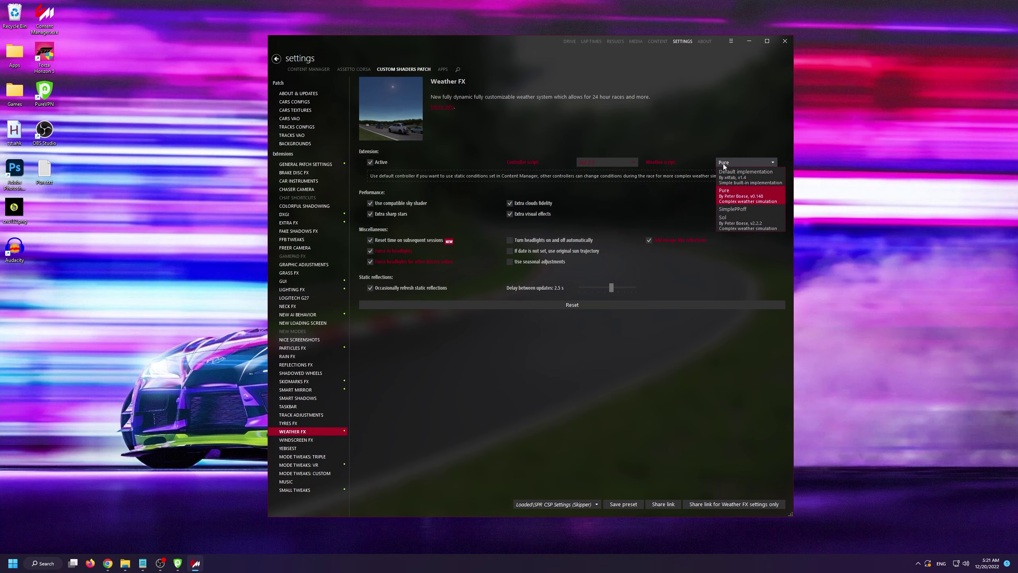
{"action": "left_click", "coordinate": [729, 197]}
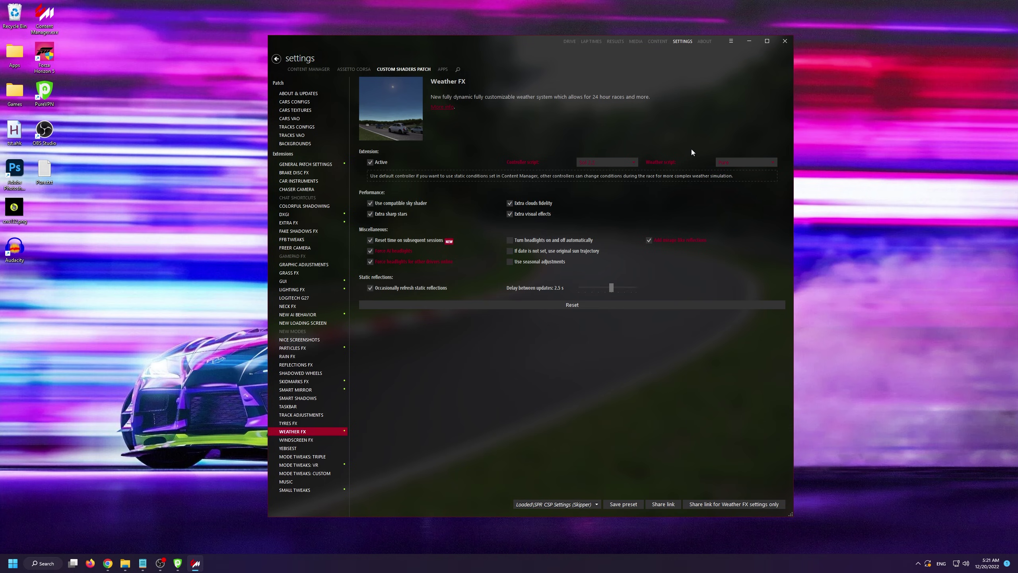
Step: In the Assetto Corsa video settings, set the reflection rendering frequency to six faces per frame and the post-processing filter to pure
{"action": "left_click", "coordinate": [299, 365]}
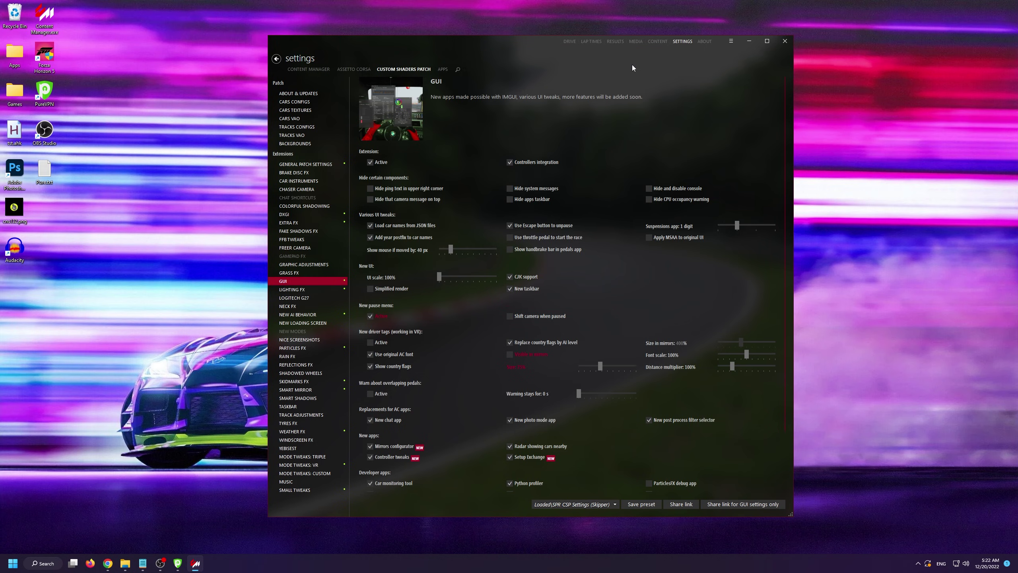
{"action": "left_click", "coordinate": [356, 70]}
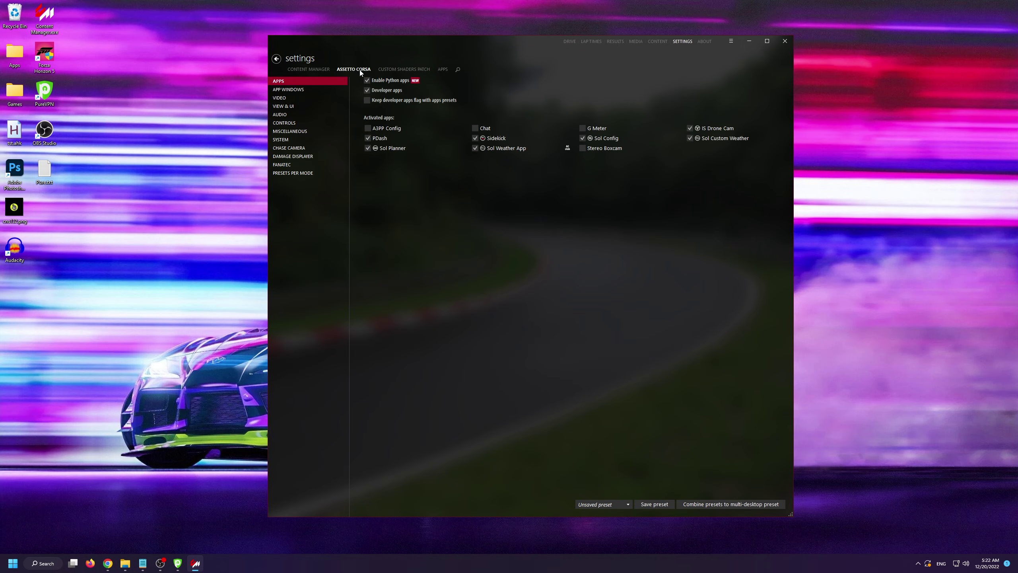
{"action": "left_click", "coordinate": [286, 100]}
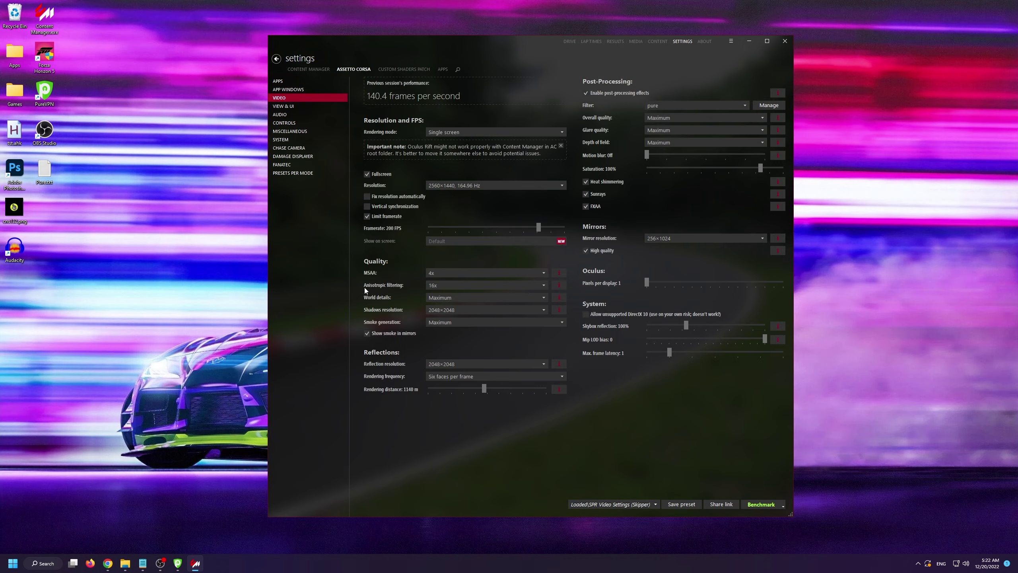
{"action": "left_click", "coordinate": [434, 378]}
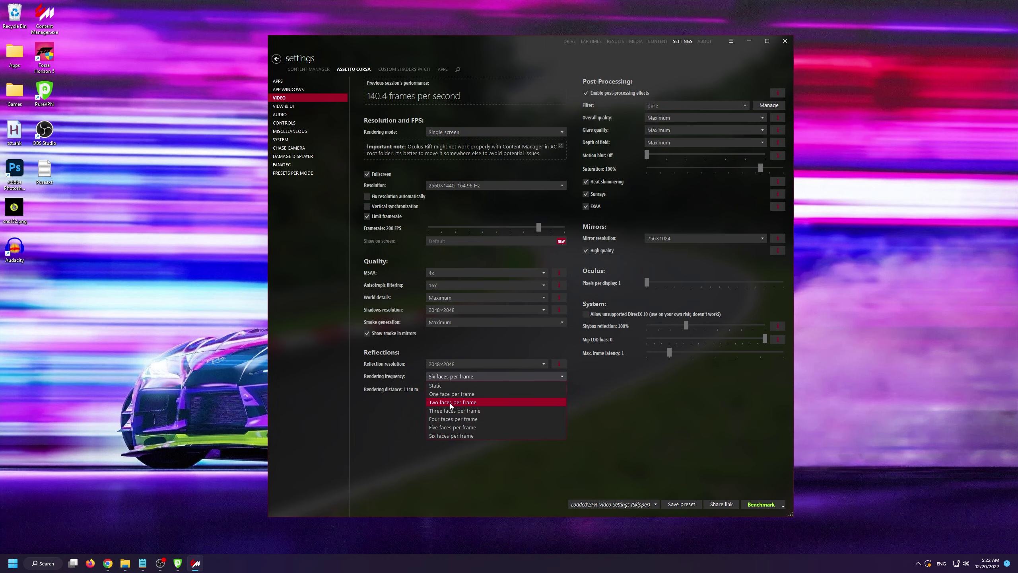
{"action": "left_click", "coordinate": [444, 434]}
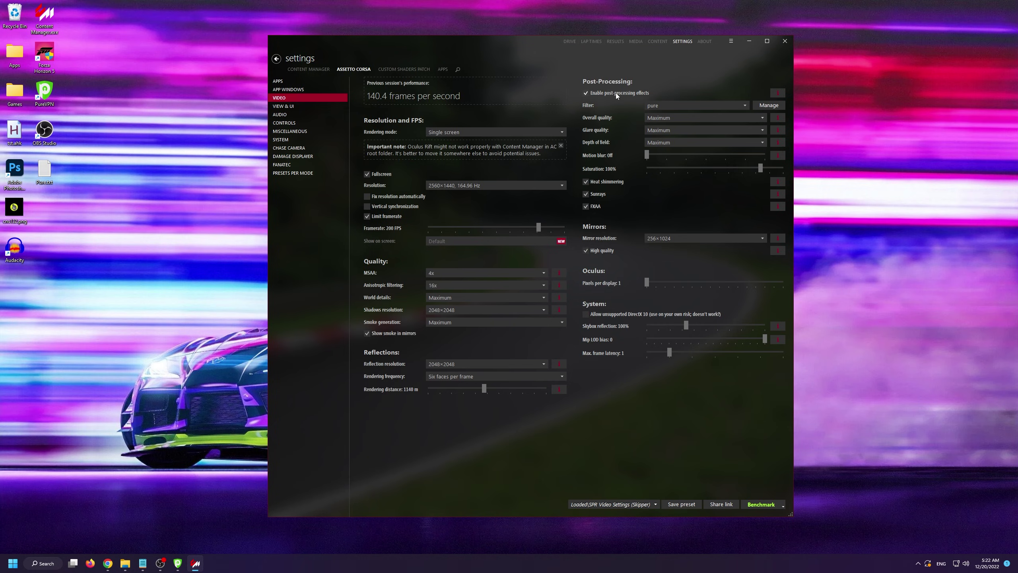
{"action": "left_click", "coordinate": [661, 107]}
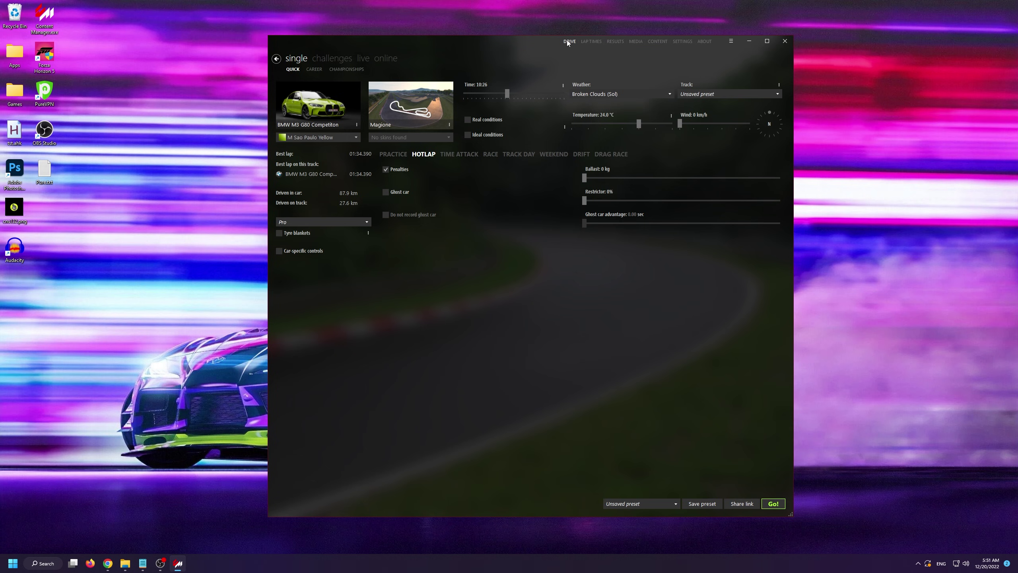
Step: Start the hotlap session at Magione and bring up the in-game Pure Config and Post Process Filter apps
{"action": "left_click", "coordinate": [776, 508]}
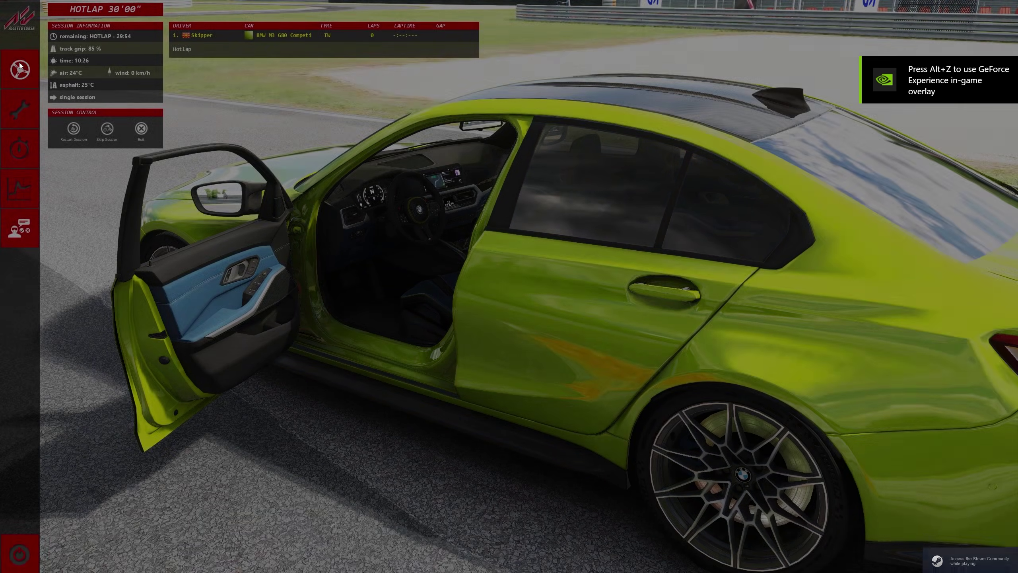
{"action": "left_click", "coordinate": [20, 66]}
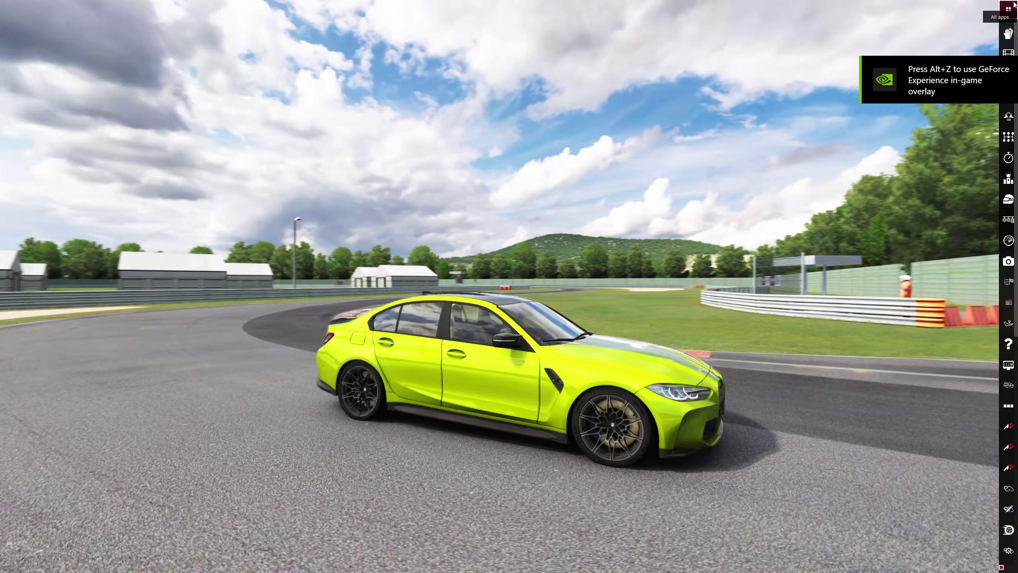
{"action": "left_click", "coordinate": [1015, 5]}
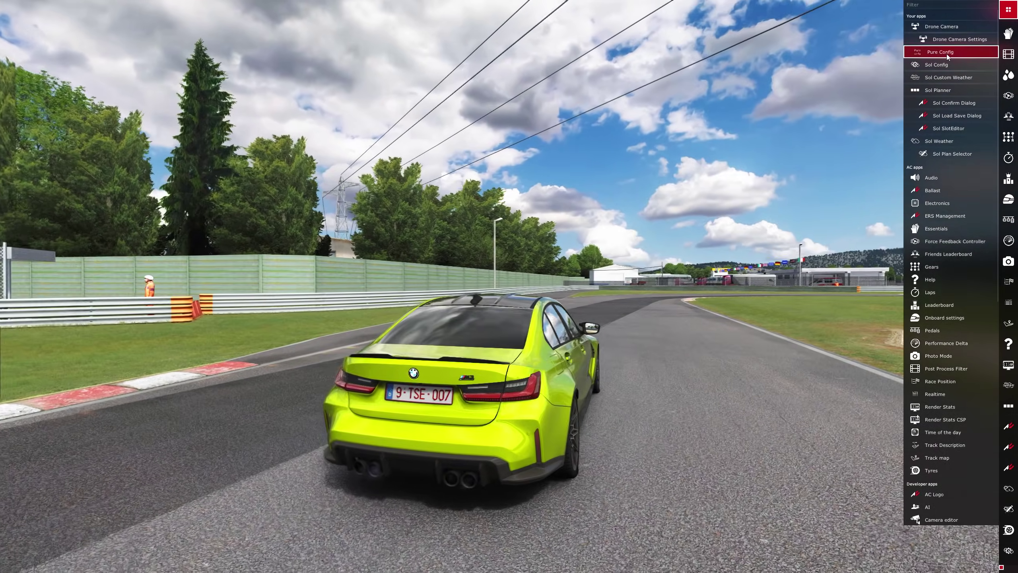
{"action": "left_click", "coordinate": [948, 52]}
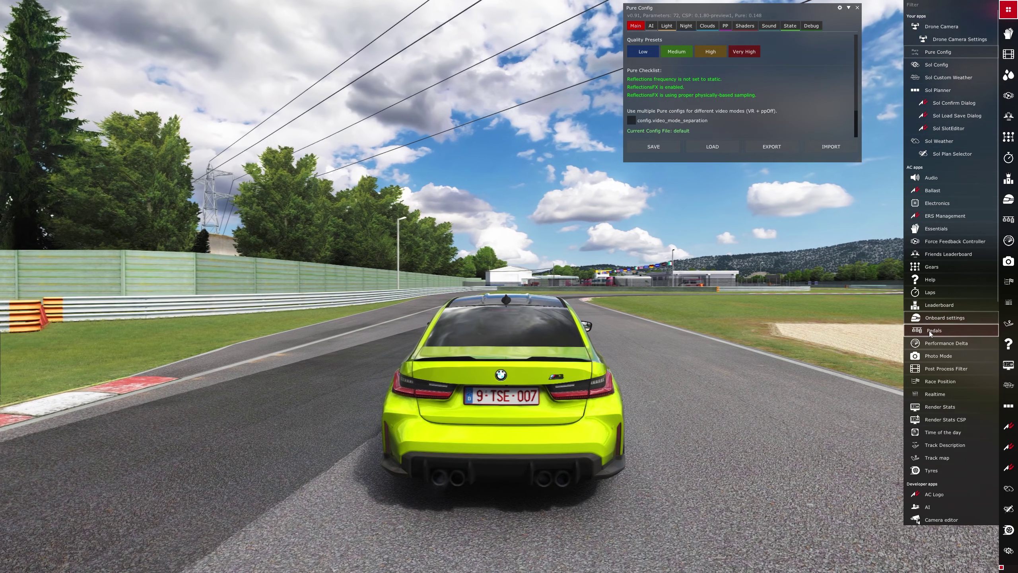
{"action": "left_click", "coordinate": [947, 368]}
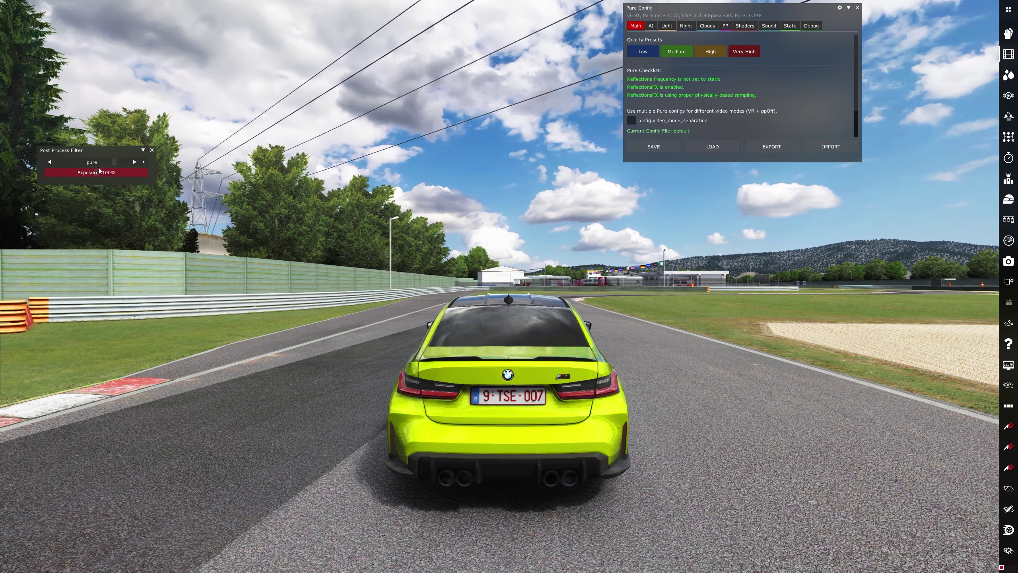
{"action": "left_click_drag", "start_coordinate": [85, 153], "coordinate": [227, 56]}
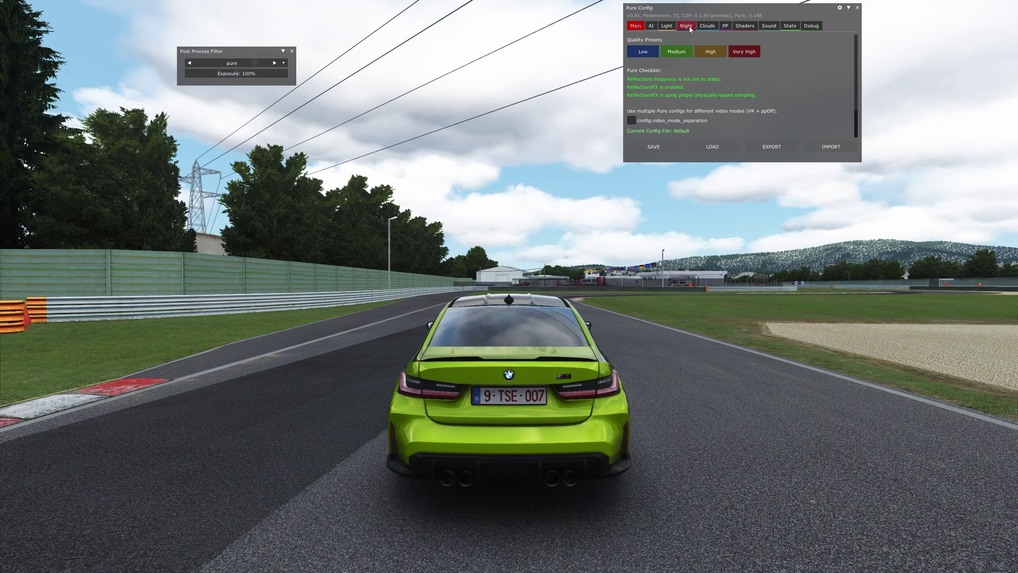
Step: Try clouds render method 0 (3D clouds) in Pure Config and set it back to 1 (360° Skydomes)
{"action": "left_click", "coordinate": [705, 27]}
{"action": "left_click", "coordinate": [705, 49]}
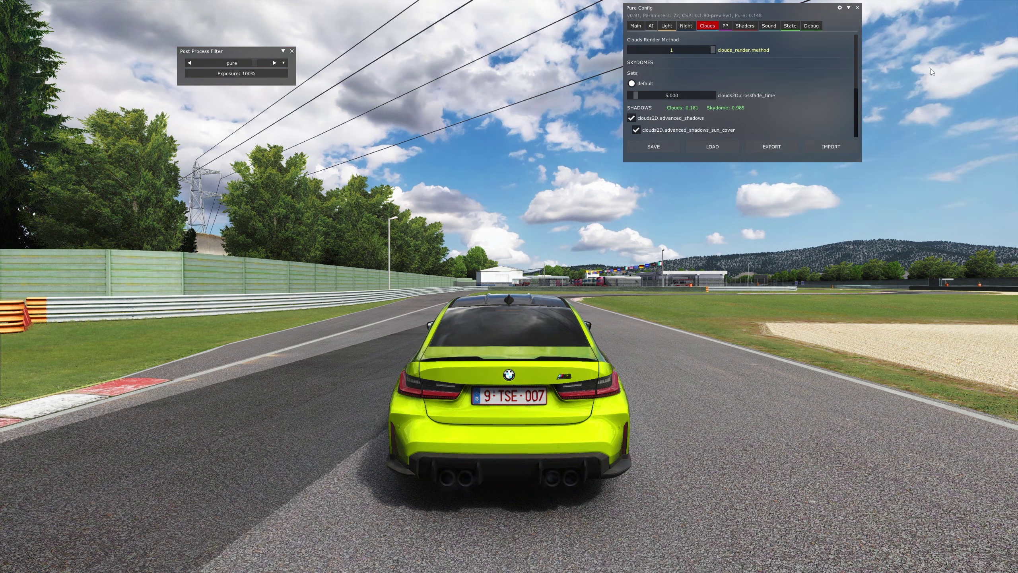
{"action": "left_click", "coordinate": [660, 50]}
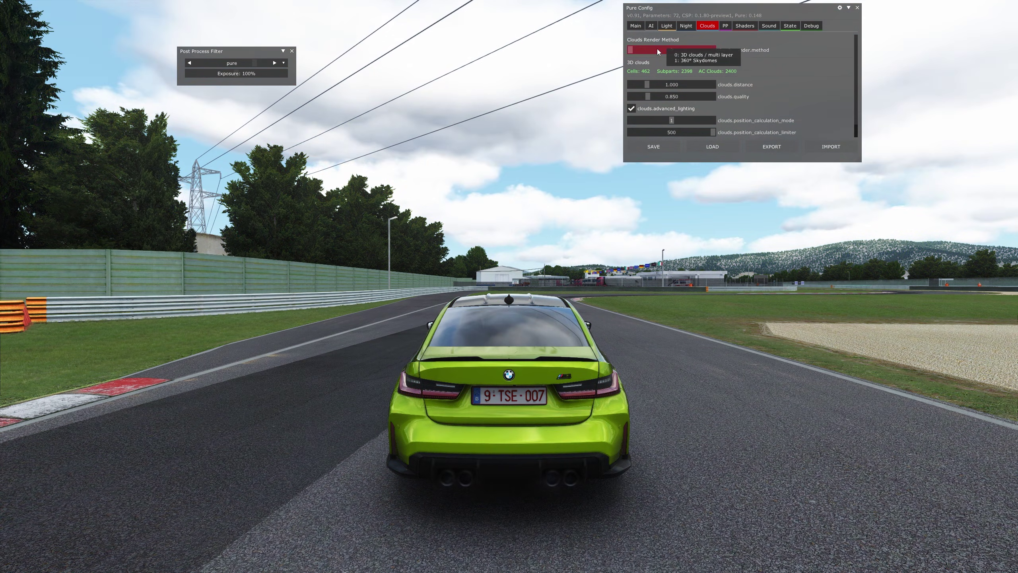
{"action": "left_click_drag", "start_coordinate": [658, 49], "coordinate": [689, 54]}
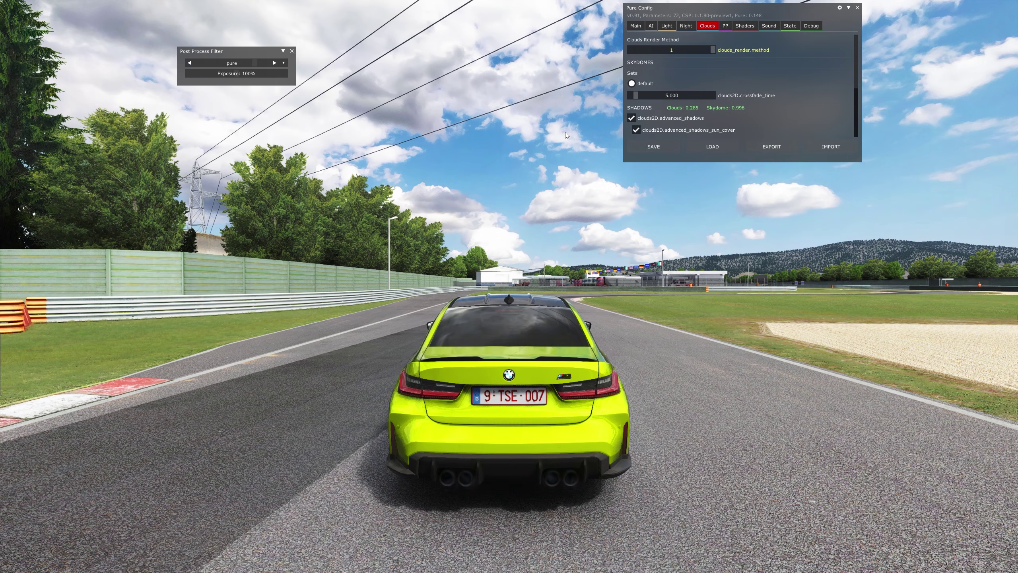
Step: Set Pure Config's daylight multiplier and sun saturation to 1.058, and the sun level and speculars to 1.346
{"action": "left_click", "coordinate": [636, 26]}
{"action": "left_click", "coordinate": [651, 26]}
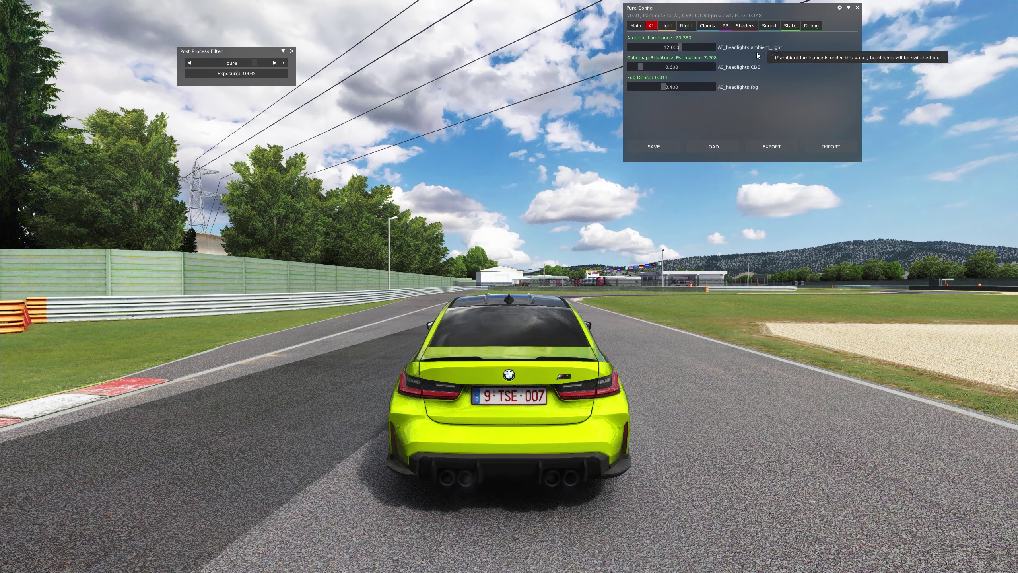
{"action": "left_click", "coordinate": [666, 26]}
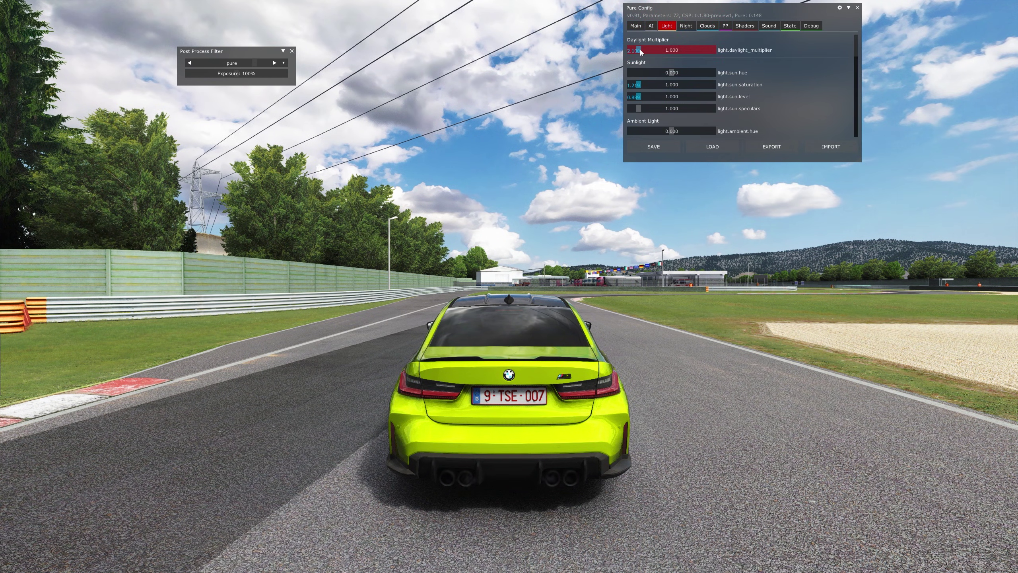
{"action": "left_click_drag", "start_coordinate": [641, 52], "coordinate": [643, 52]}
{"action": "left_click_drag", "start_coordinate": [640, 97], "coordinate": [644, 126]}
{"action": "scroll", "coordinate": [725, 95], "scroll_direction": "down", "scroll_amount": 2}
{"action": "scroll", "coordinate": [721, 89], "scroll_direction": "down", "scroll_amount": 3}
{"action": "scroll", "coordinate": [744, 75], "scroll_direction": "down", "scroll_amount": 2}
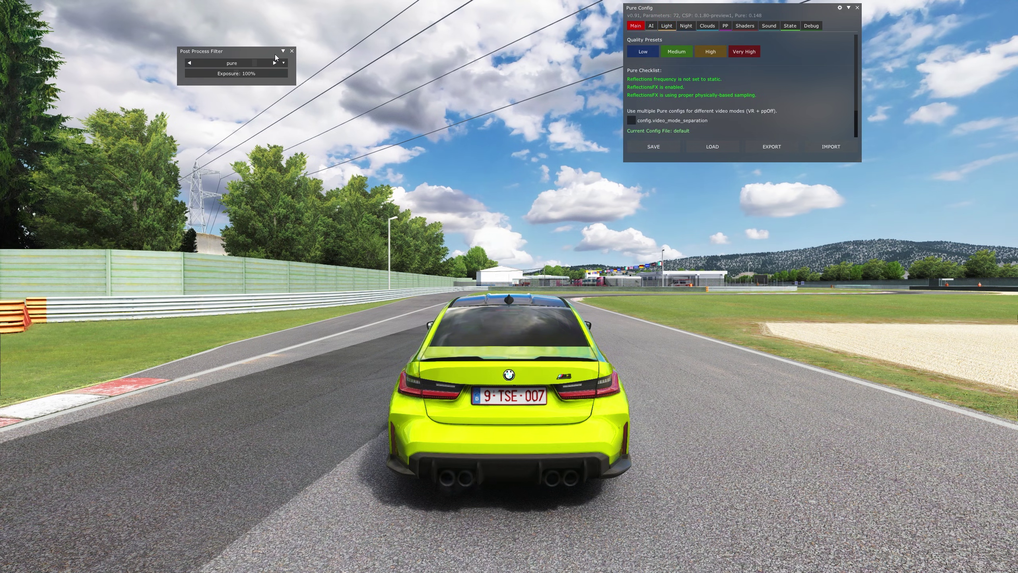
Step: Reduce the post process exposure to 0%, set the sunlight level to 3.942, and raise the exposure again
{"action": "mouse_move", "coordinate": [243, 62]}
{"action": "left_click", "coordinate": [675, 26]}
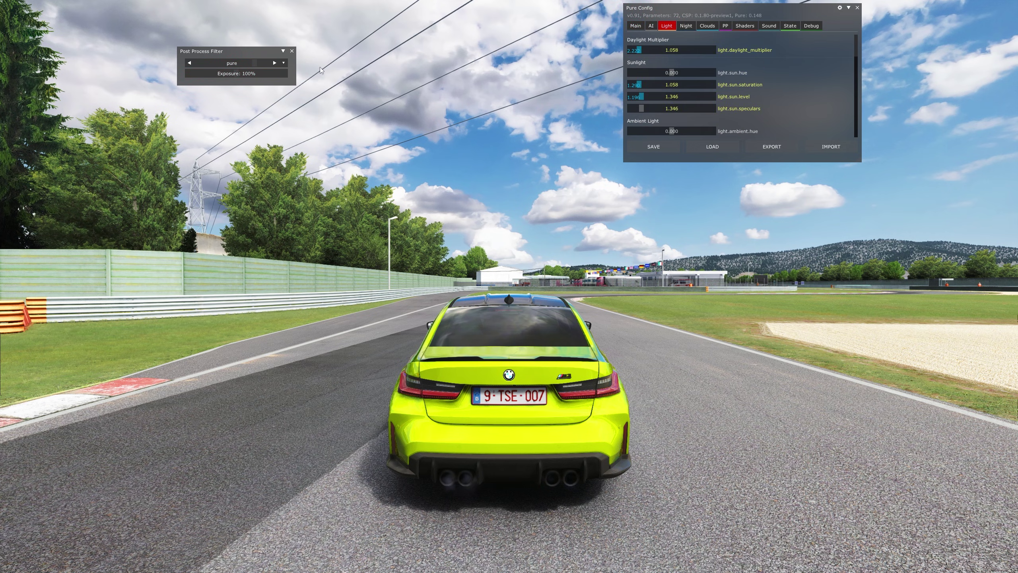
{"action": "left_click_drag", "start_coordinate": [234, 75], "coordinate": [177, 77]}
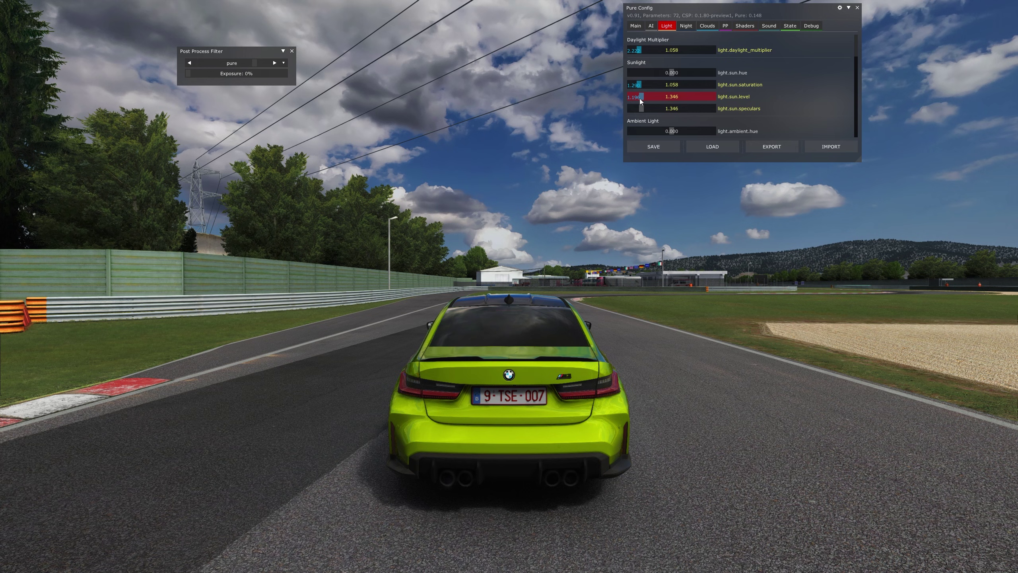
{"action": "left_click_drag", "start_coordinate": [639, 99], "coordinate": [663, 97]}
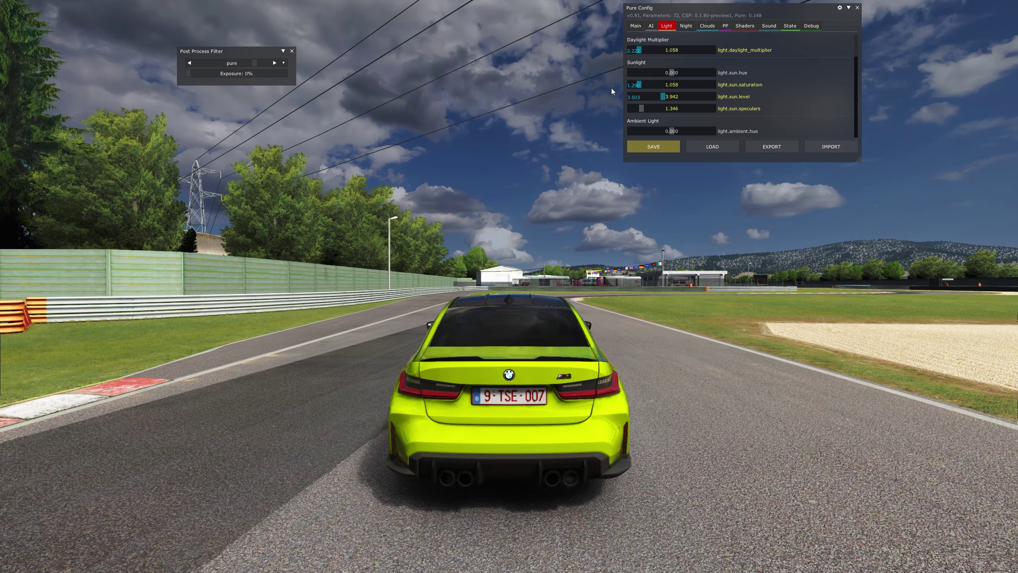
{"action": "left_click_drag", "start_coordinate": [203, 73], "coordinate": [239, 78]}
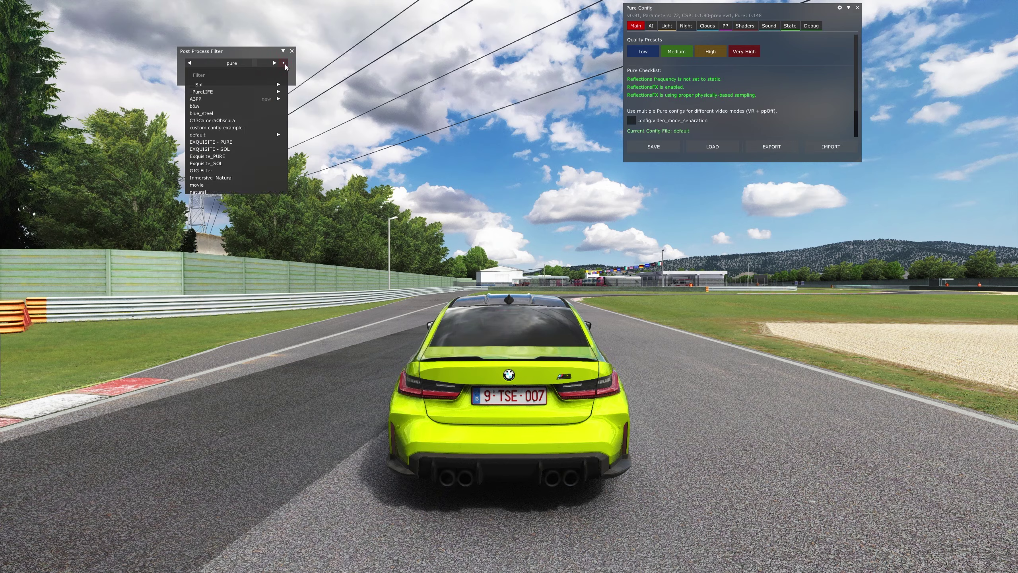
Step: Try the GJG Filter and NFS 2015 post process filters, and lower the exposure of the latter
{"action": "left_click", "coordinate": [216, 171]}
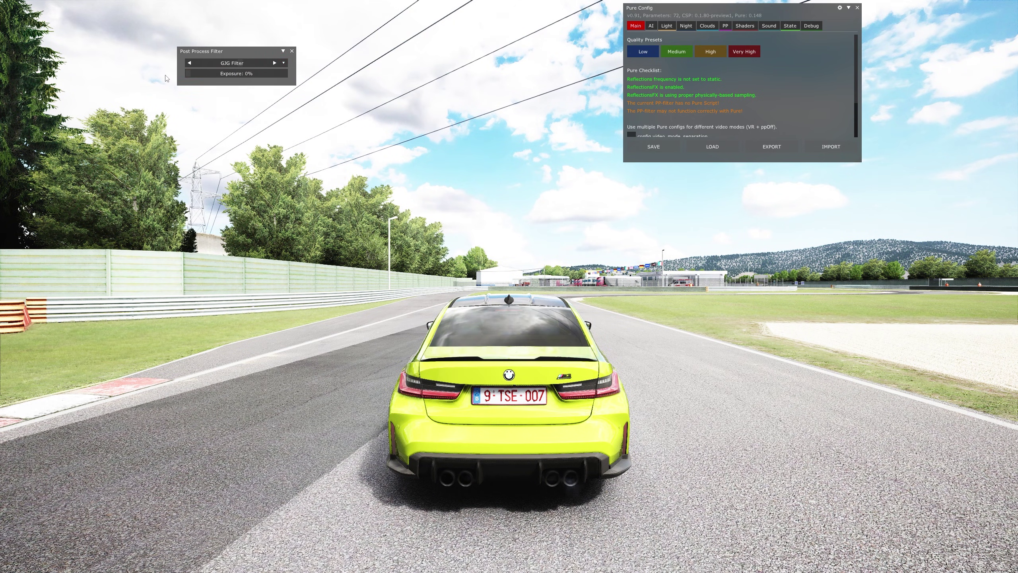
{"action": "left_click", "coordinate": [283, 63]}
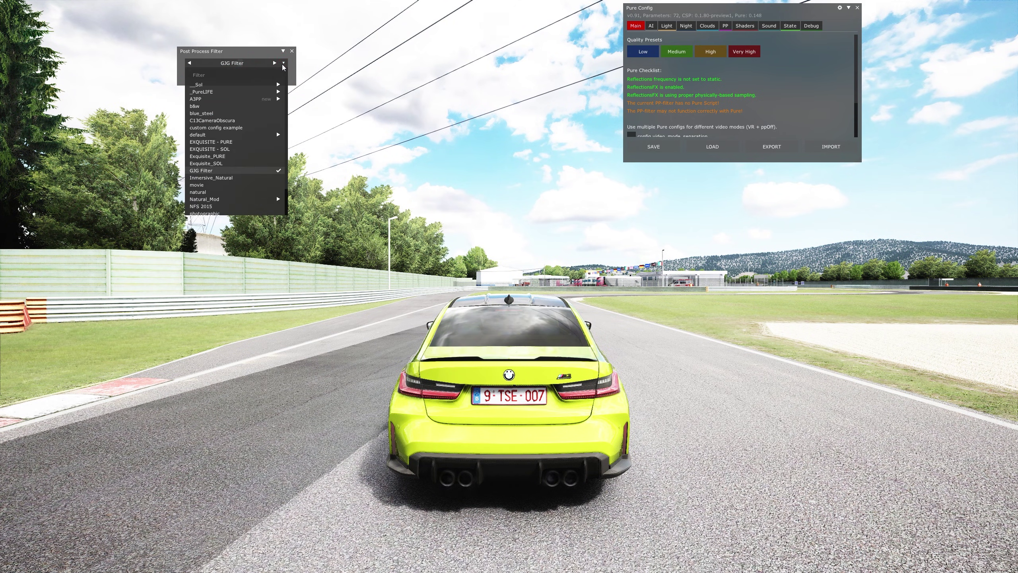
{"action": "left_click", "coordinate": [204, 178]}
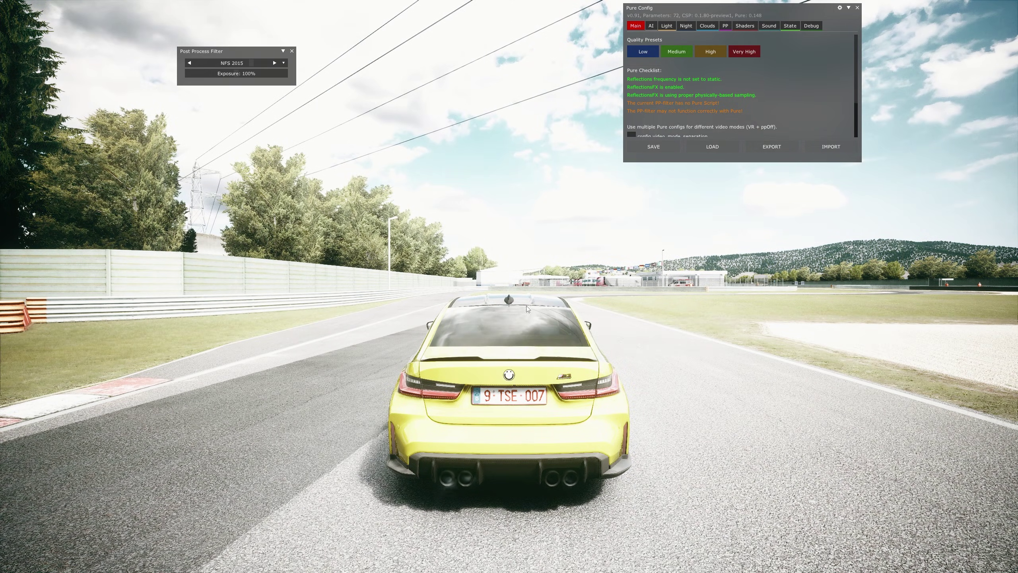
{"action": "left_click_drag", "start_coordinate": [237, 74], "coordinate": [186, 74]}
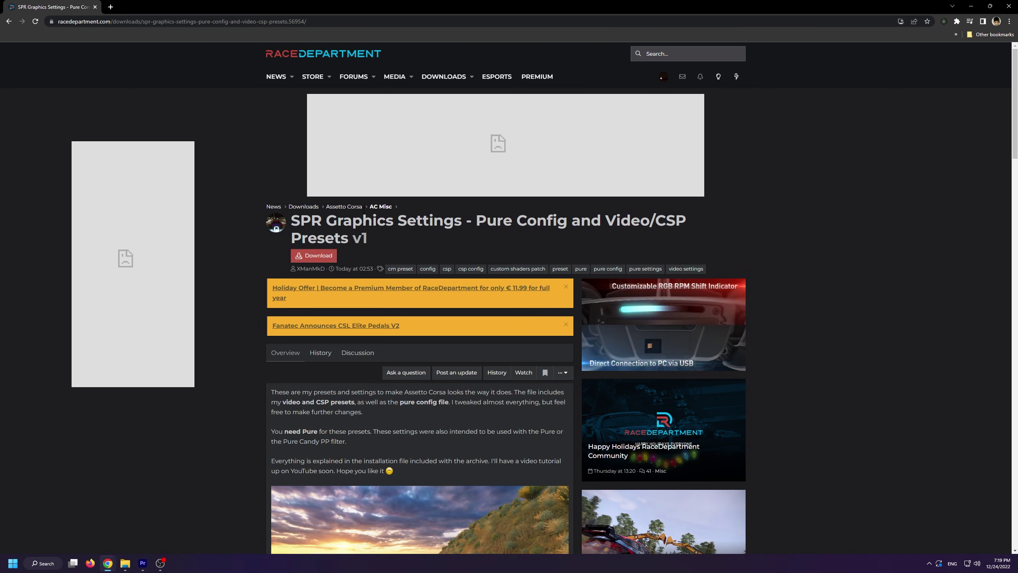
Step: Review the SPR Graphics Settings - Pure Config and Video/CSP Presets v1 page on RaceDepartment in Chrome, including its description and preview images
{"action": "left_click_drag", "start_coordinate": [368, 238], "coordinate": [291, 220]}
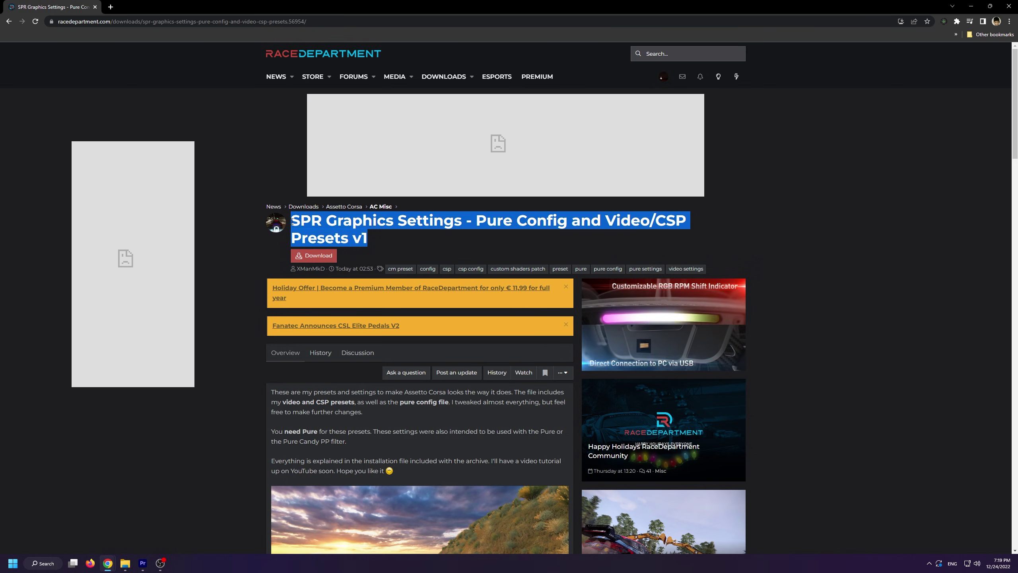
{"action": "left_click", "coordinate": [376, 255]}
{"action": "scroll", "coordinate": [376, 255], "scroll_direction": "down", "scroll_amount": 5}
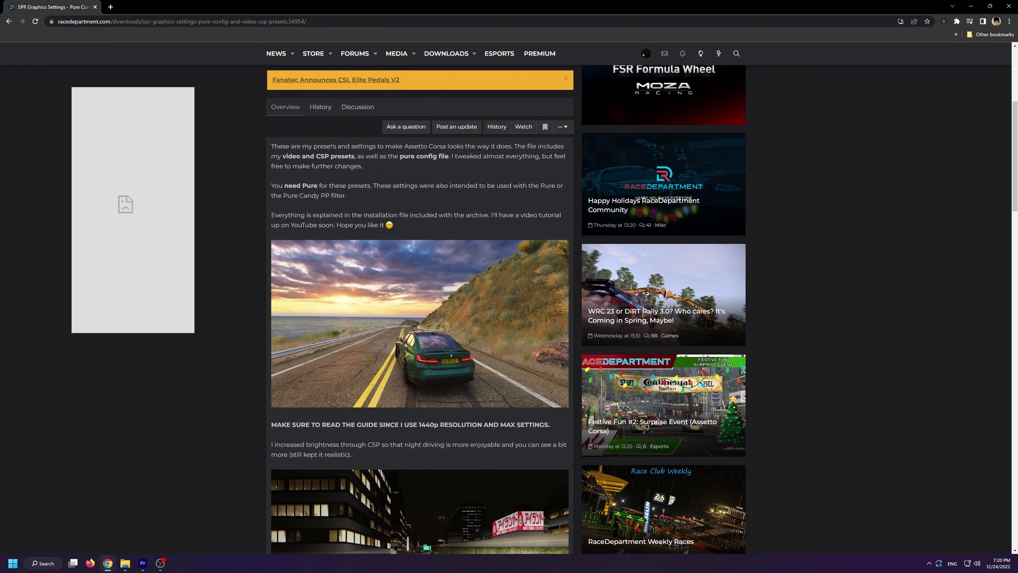
{"action": "scroll", "coordinate": [375, 240], "scroll_direction": "down", "scroll_amount": 7}
{"action": "scroll", "coordinate": [375, 241], "scroll_direction": "down", "scroll_amount": 8}
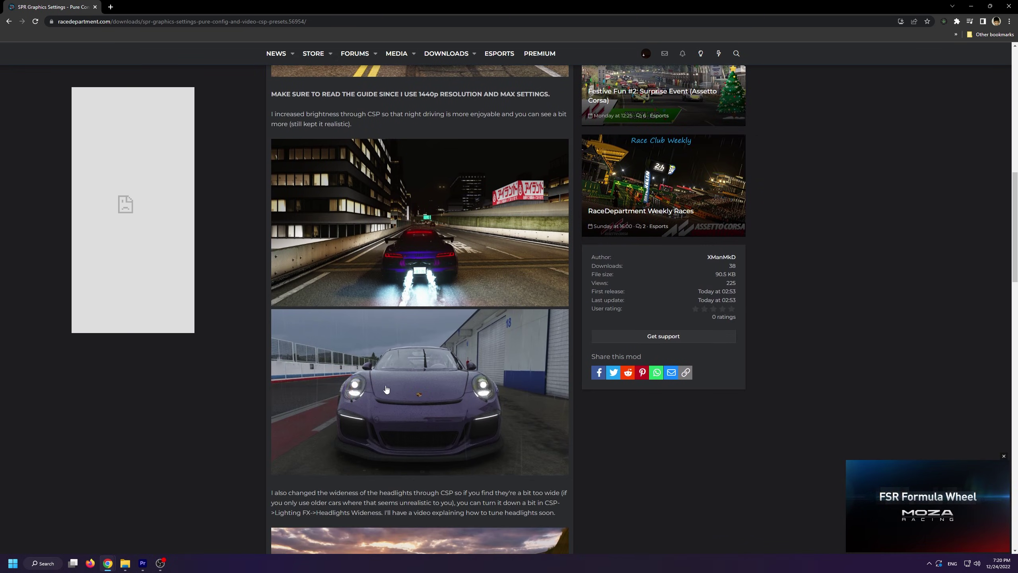
Step: Download SPR Graphic Settings.rar from the RaceDepartment mod page and open the archive in WinRAR
{"action": "scroll", "coordinate": [385, 301], "scroll_direction": "up", "scroll_amount": 18}
{"action": "scroll", "coordinate": [394, 361], "scroll_direction": "up", "scroll_amount": 3}
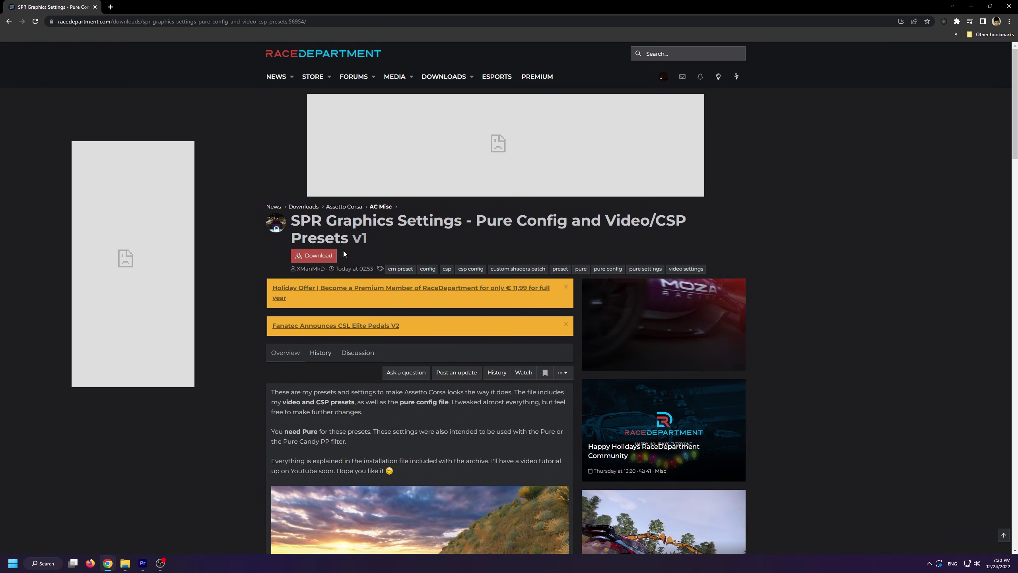
{"action": "left_click", "coordinate": [335, 255]}
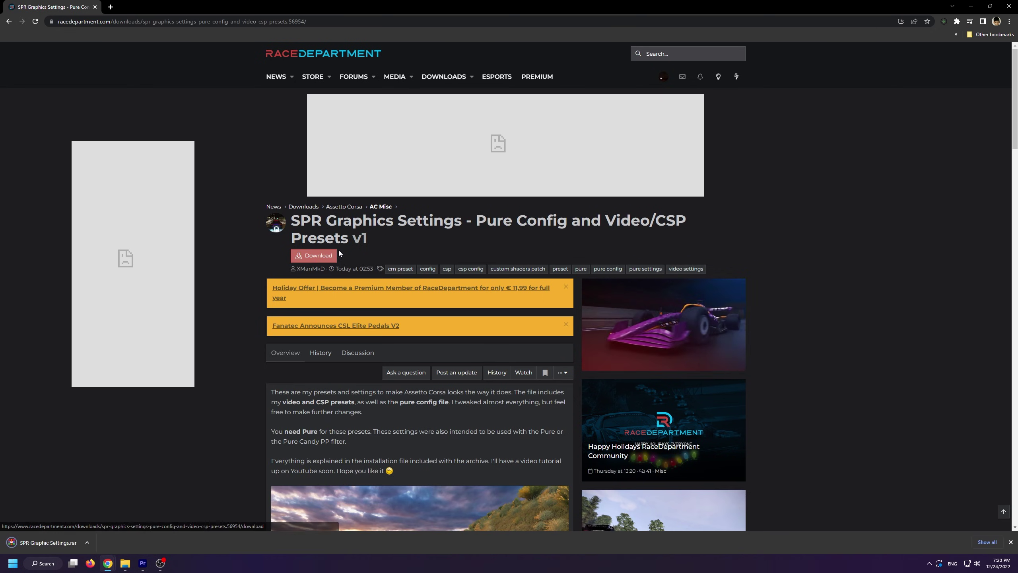
{"action": "left_click", "coordinate": [69, 541]}
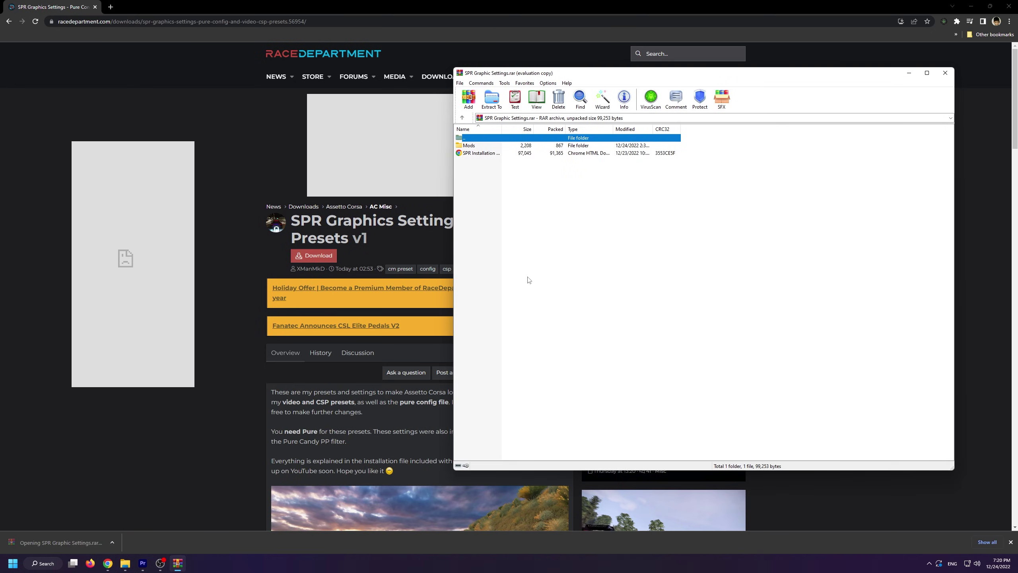
Step: Open the SPR Installation Guide from the archive and shrink the browser window so the guide and the archive are both accessible
{"action": "left_click", "coordinate": [770, 237]}
{"action": "double_click", "coordinate": [481, 153]}
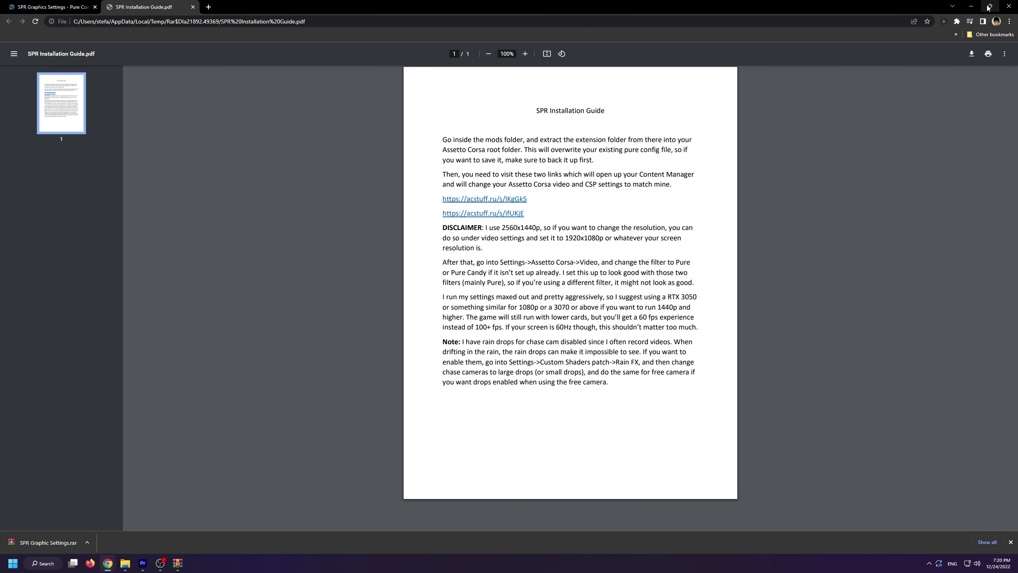
{"action": "left_click", "coordinate": [990, 7]}
{"action": "left_click", "coordinate": [686, 81]}
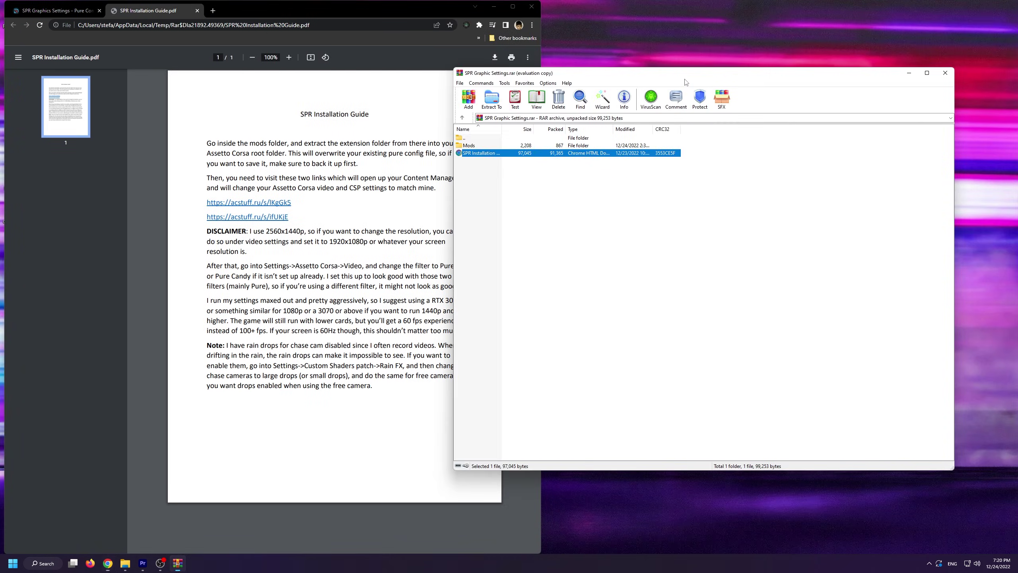
Step: Extract the extension folder from Mods into D:\Steam\steamapps\common\assettocorsa, replacing the existing pure_config.ini, and close the archive
{"action": "double_click", "coordinate": [481, 145]}
{"action": "left_click", "coordinate": [487, 146]}
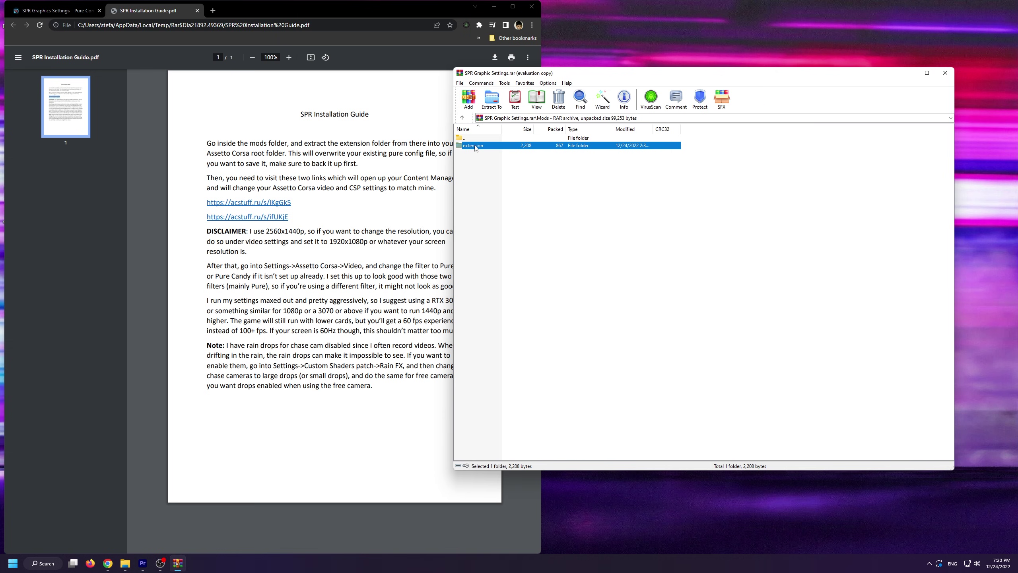
{"action": "left_click", "coordinate": [492, 100]}
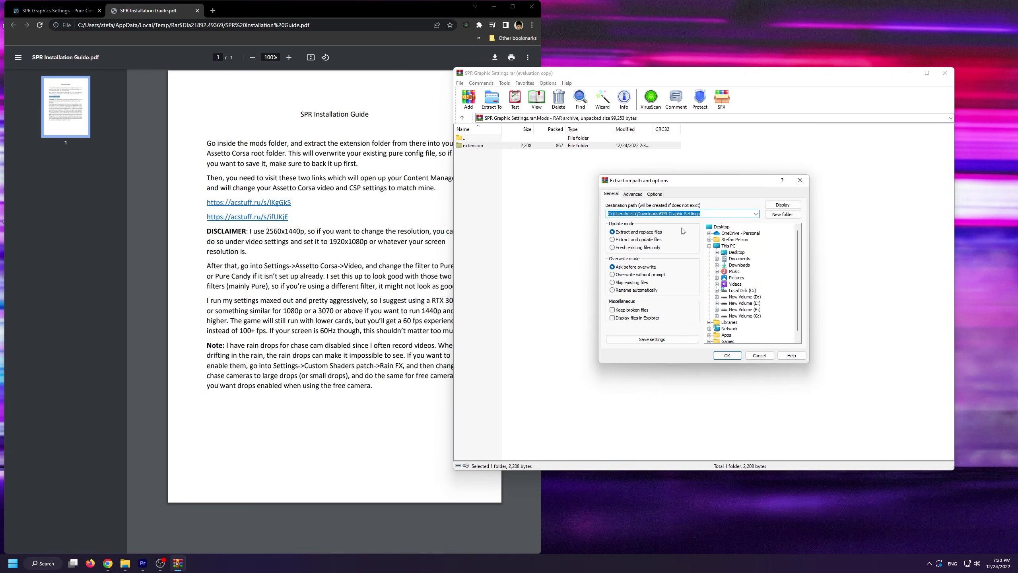
{"action": "type", "text": "D:\\Steam\\steamapps\\common\\assettocorsa"}
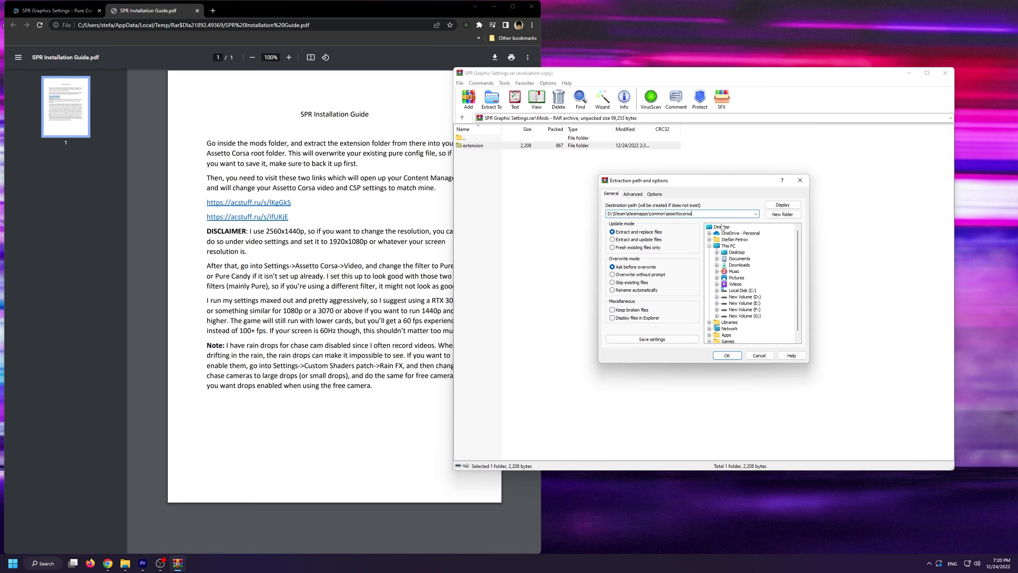
{"action": "key", "text": "Return"}
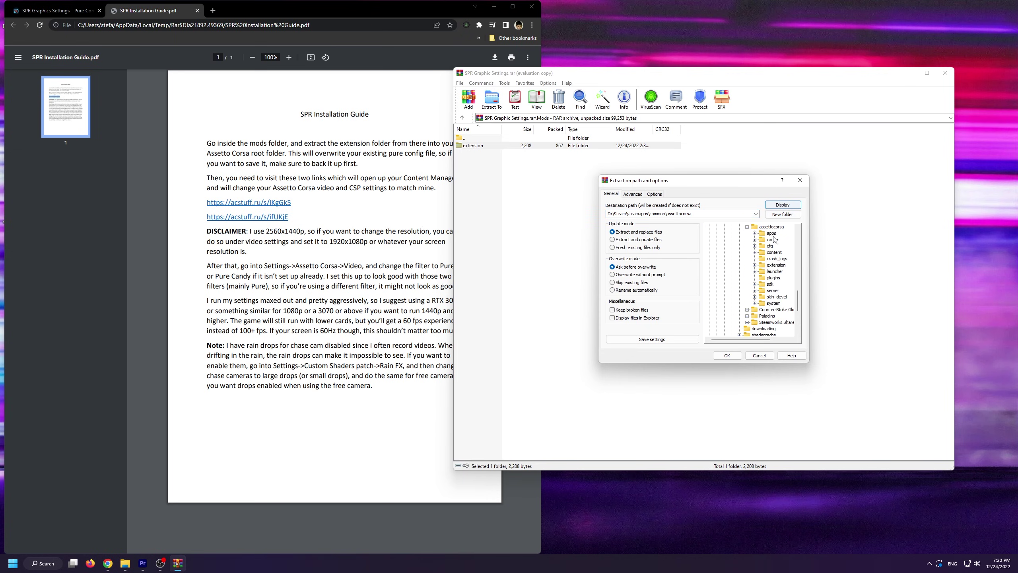
{"action": "left_click", "coordinate": [722, 356]}
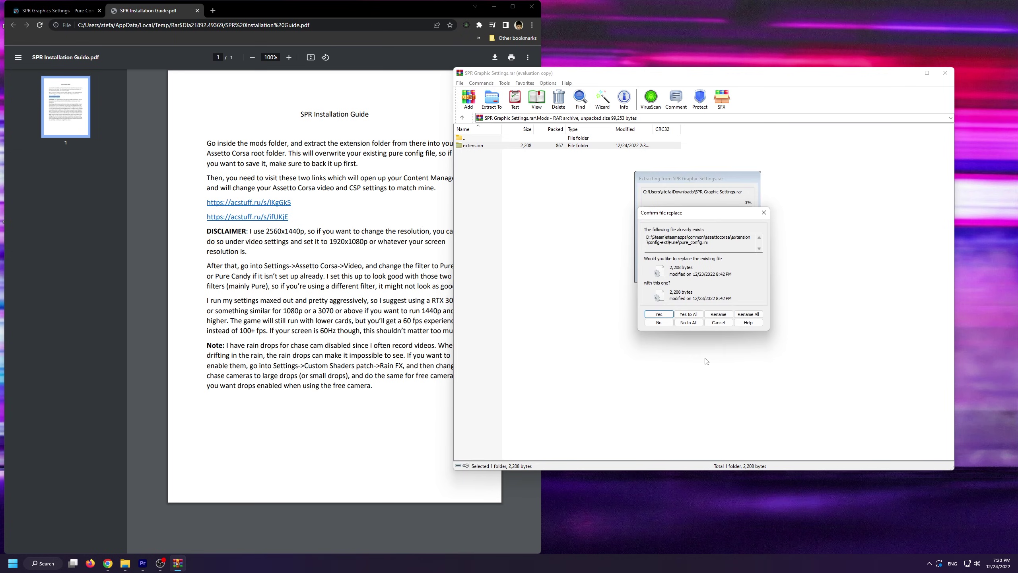
{"action": "left_click", "coordinate": [667, 318]}
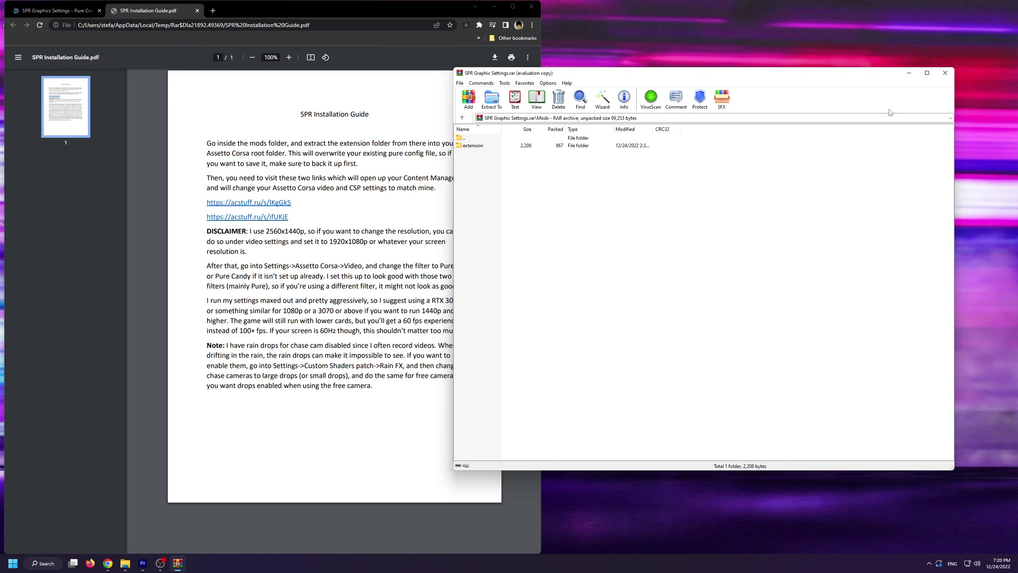
{"action": "left_click", "coordinate": [946, 73]}
Step: Apply and save the SPR CSP Settings preset through the guide's first link, and close its web page
{"action": "left_click", "coordinate": [277, 205]}
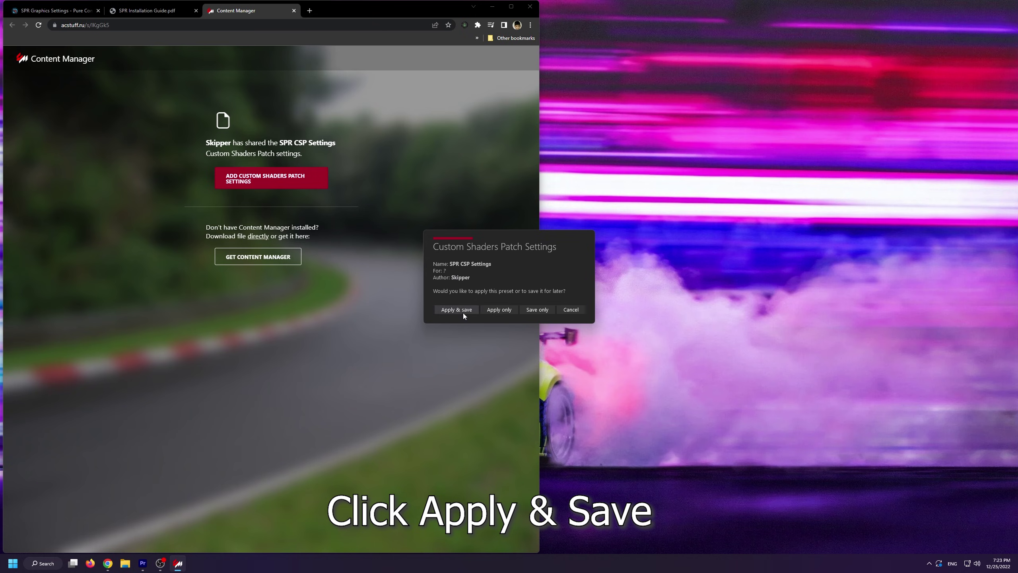
{"action": "left_click", "coordinate": [463, 313]}
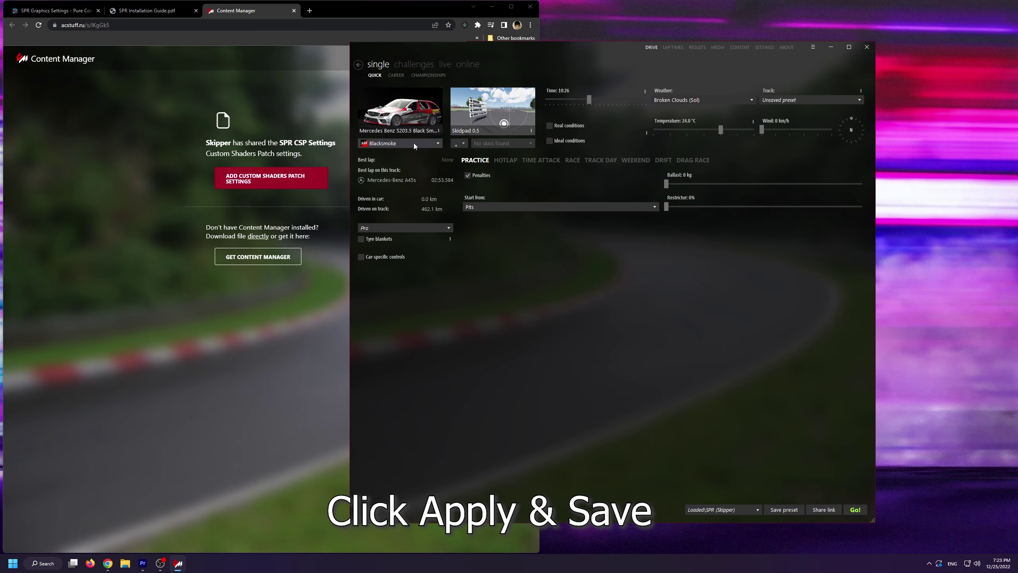
{"action": "left_click", "coordinate": [241, 12]}
{"action": "middle_click", "coordinate": [245, 15]}
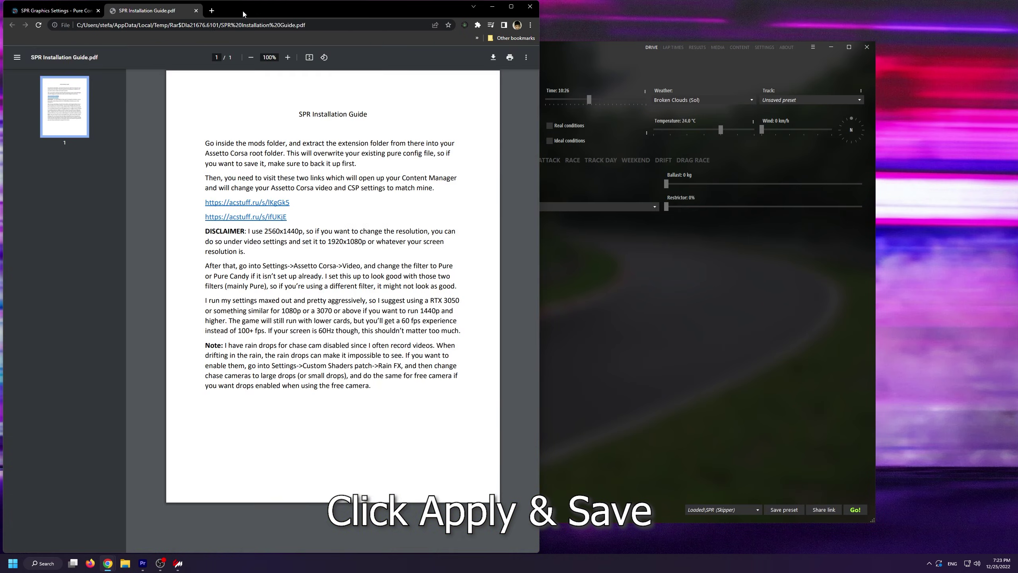
Step: Open the guide's second link in Content Manager, and apply and save the SPR Video Settings preset
{"action": "left_click", "coordinate": [244, 211]}
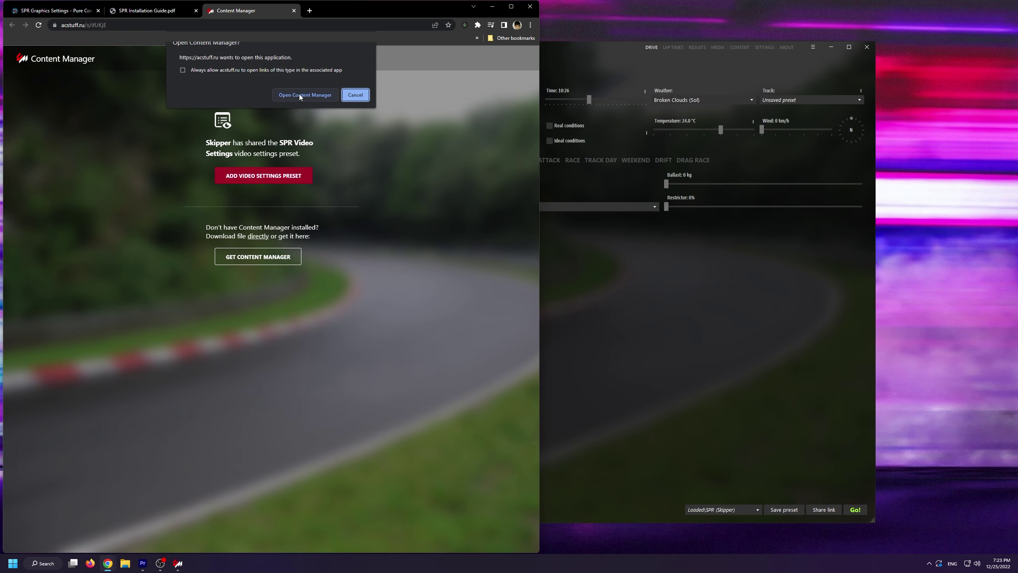
{"action": "left_click", "coordinate": [300, 94]}
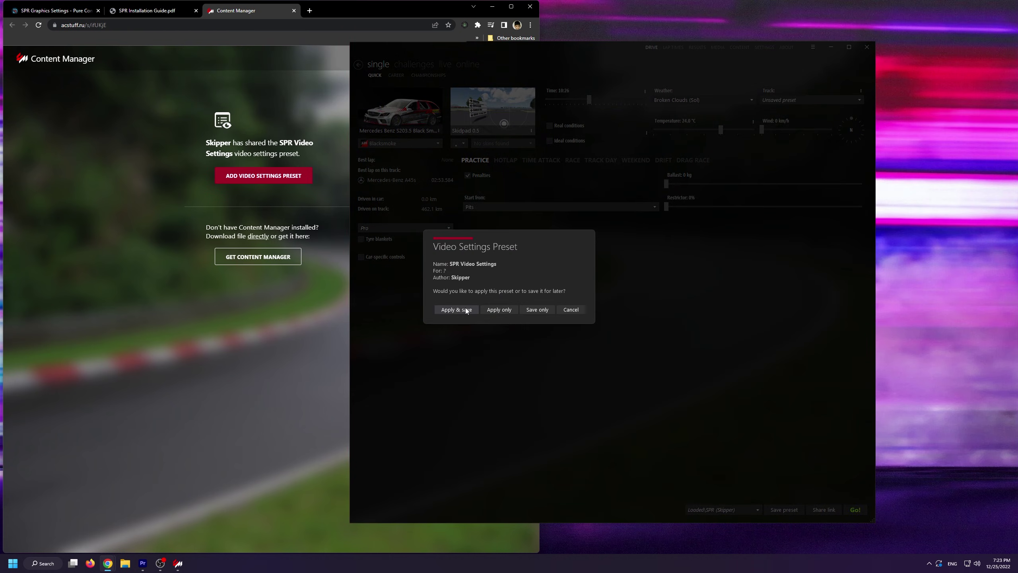
{"action": "left_click", "coordinate": [457, 309]}
Step: Open the Assetto Corsa video settings in Content Manager and review the available screen resolutions
{"action": "left_click", "coordinate": [763, 47]}
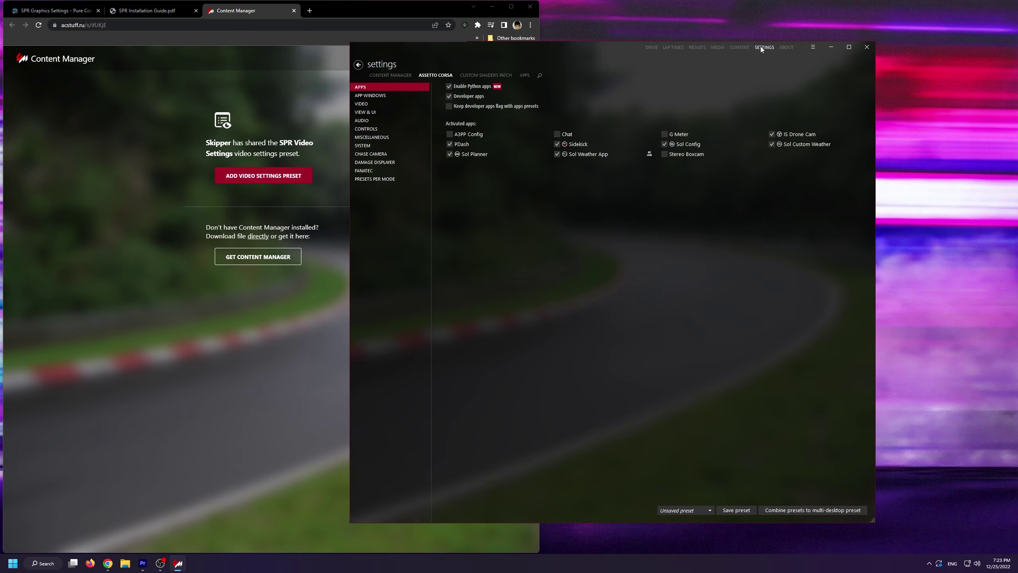
{"action": "left_click", "coordinate": [397, 103]}
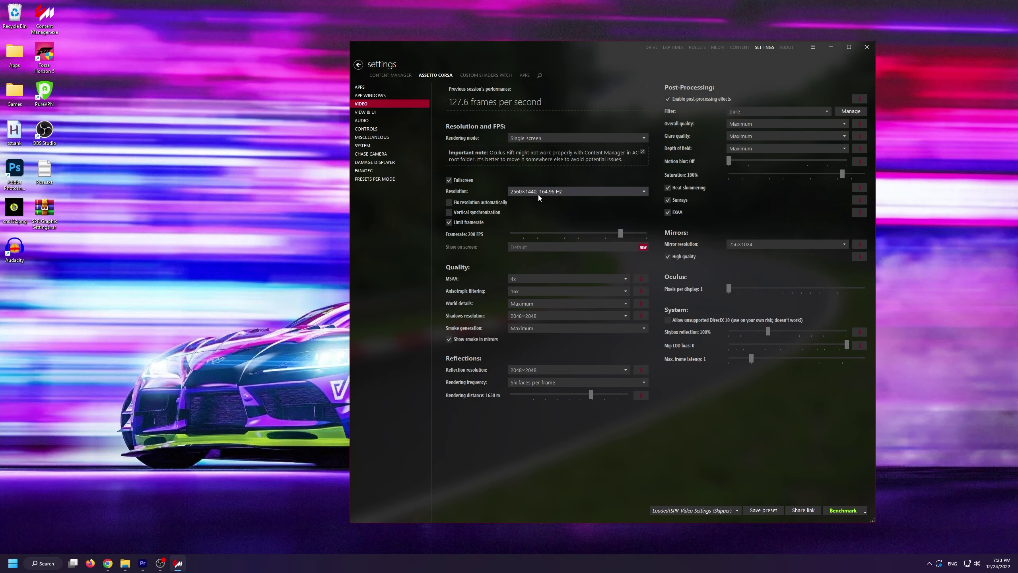
{"action": "left_click", "coordinate": [574, 191]}
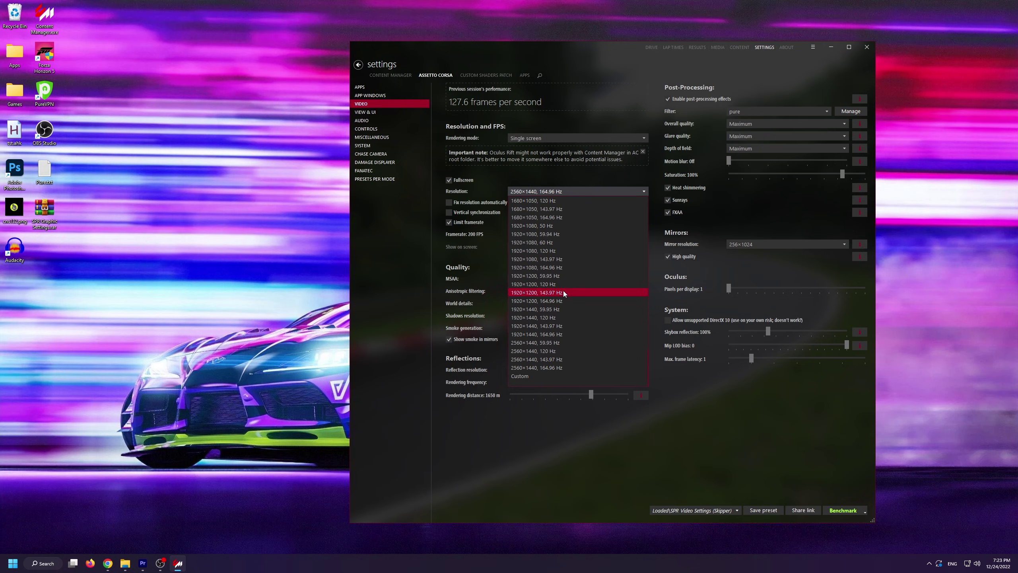
{"action": "left_click", "coordinate": [572, 174]}
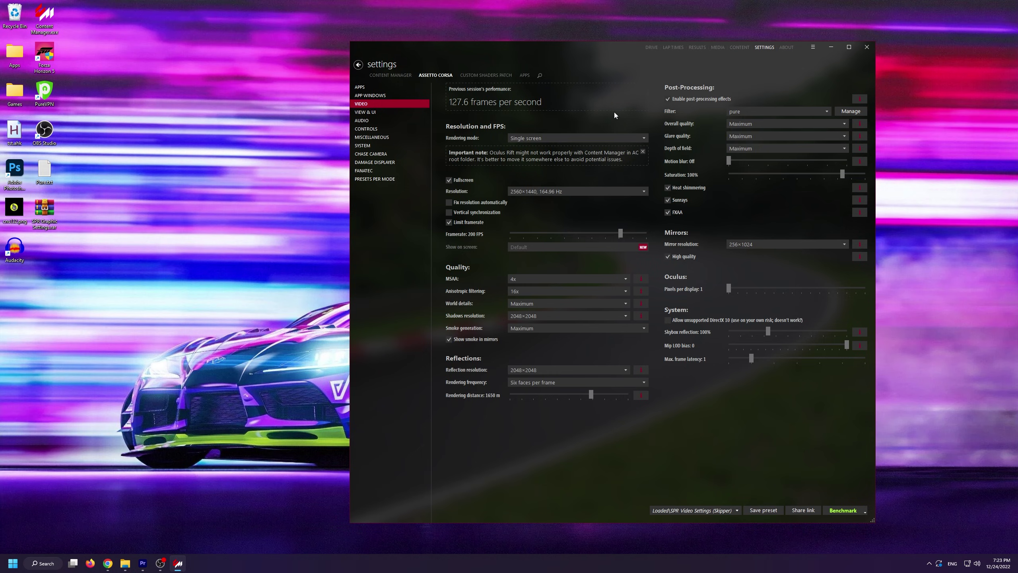
Step: Choose pure as the post-processing filter in the video settings
{"action": "left_click", "coordinate": [739, 112]}
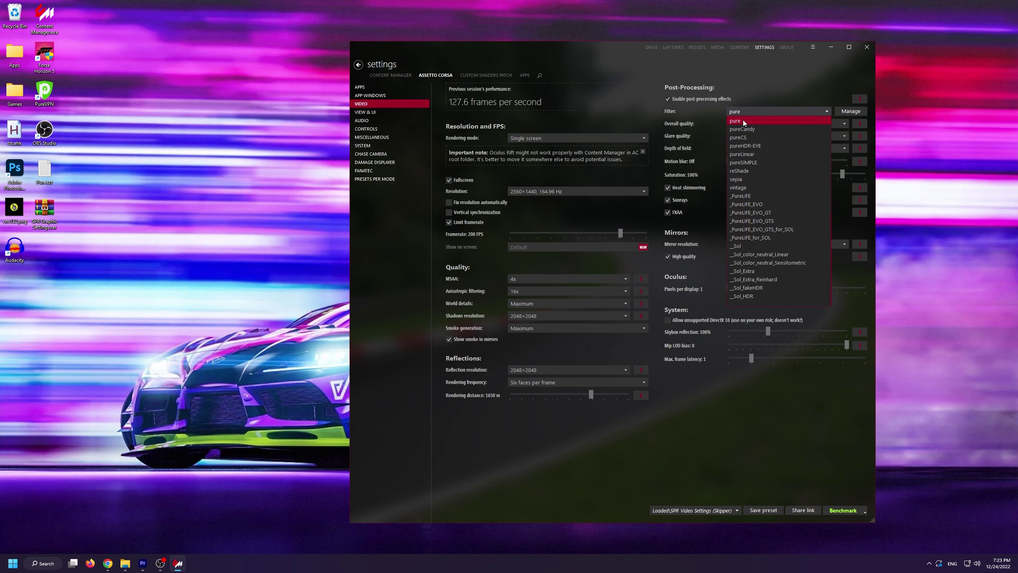
{"action": "left_click", "coordinate": [743, 123]}
{"action": "left_click", "coordinate": [741, 116]}
{"action": "left_click", "coordinate": [740, 116]}
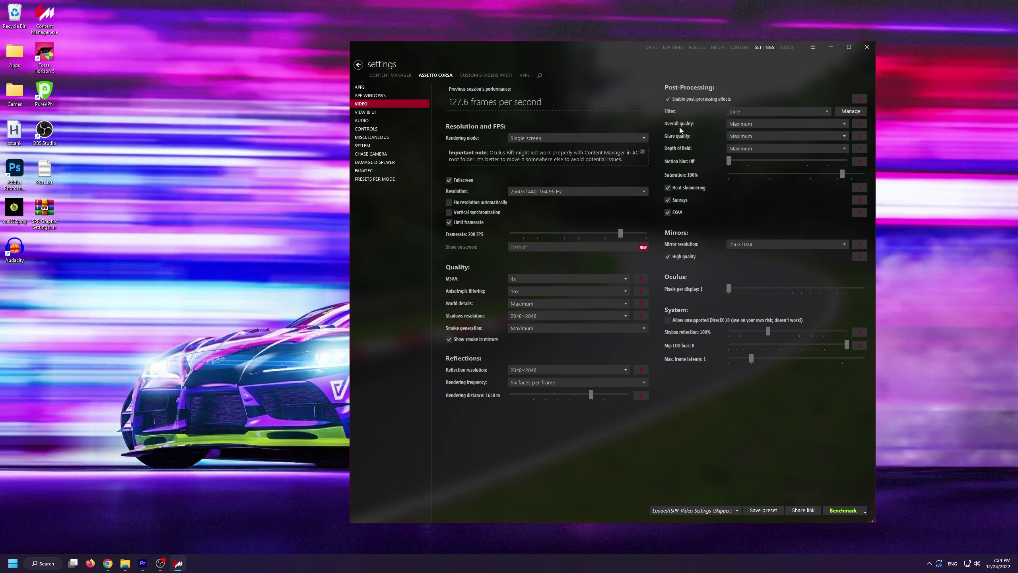
Step: Check the post-processing options for overall quality, glare quality and depth of field
{"action": "left_click", "coordinate": [742, 125]}
{"action": "left_click", "coordinate": [741, 125]}
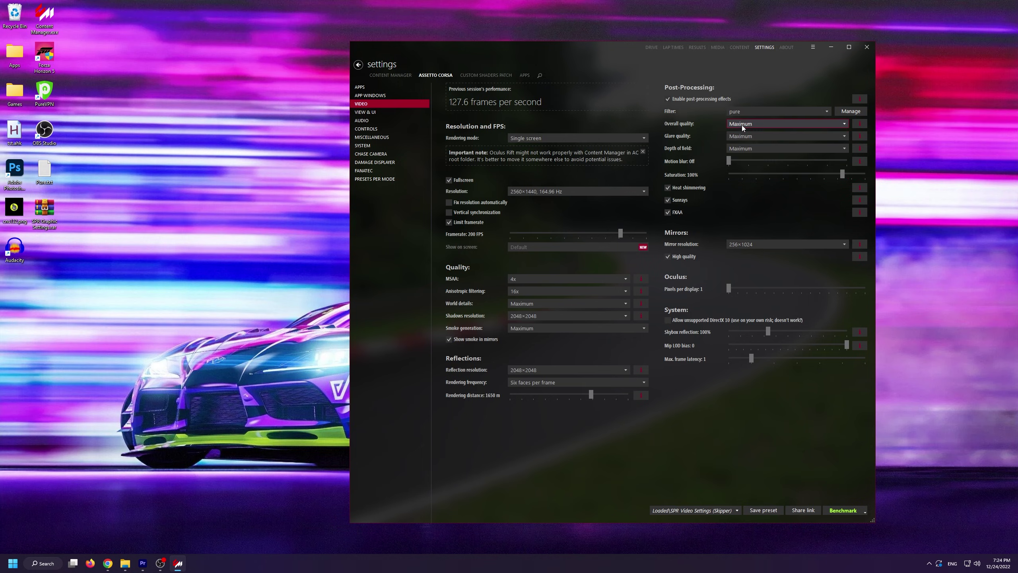
{"action": "left_click", "coordinate": [739, 136]}
{"action": "left_click", "coordinate": [736, 138]}
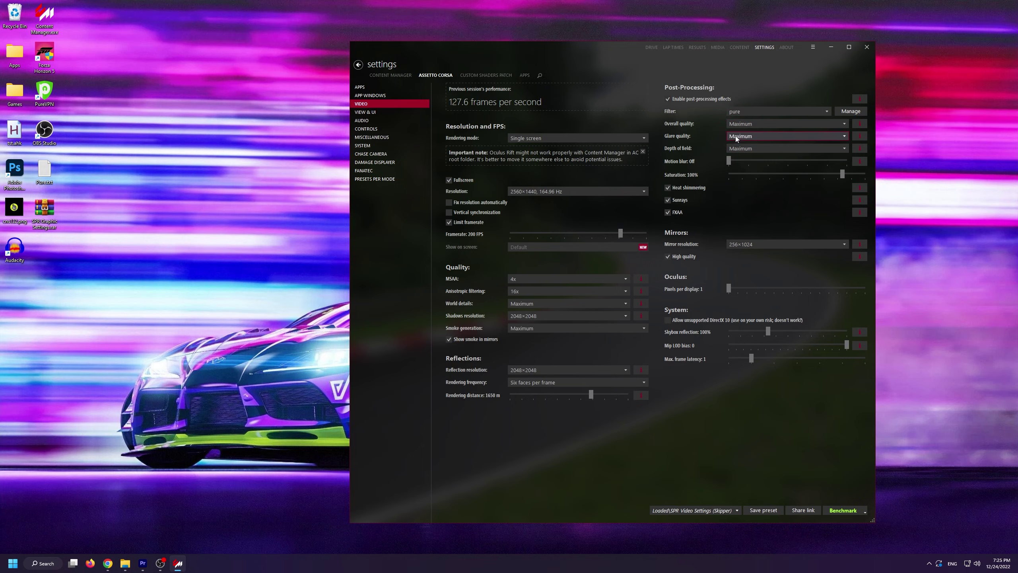
{"action": "left_click", "coordinate": [739, 148]}
{"action": "left_click", "coordinate": [714, 156]}
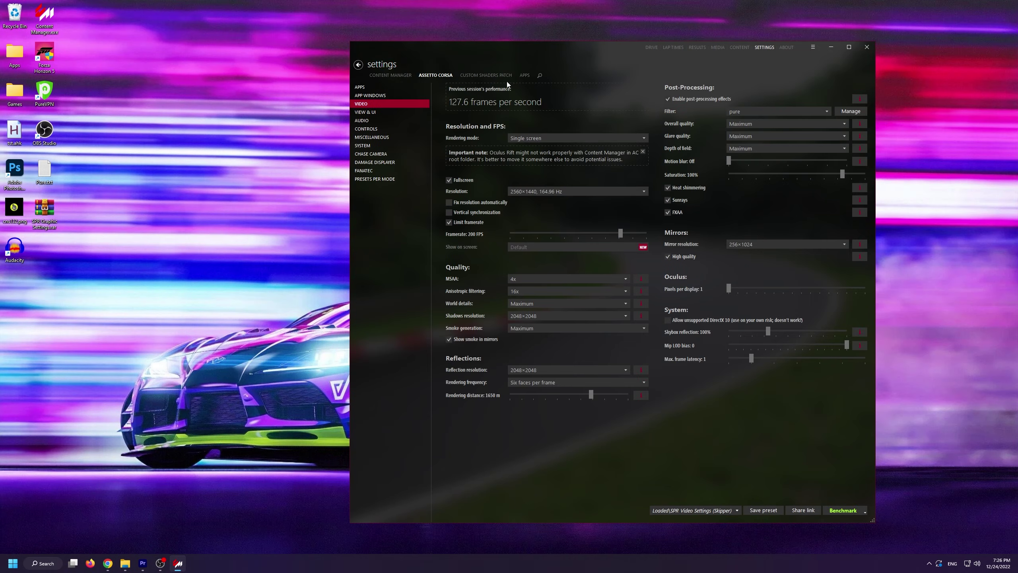
Step: In the Custom Shaders Patch Rain FX settings, set the on-screen drops for chase cameras and the free camera to Large drops
{"action": "left_click", "coordinate": [488, 76]}
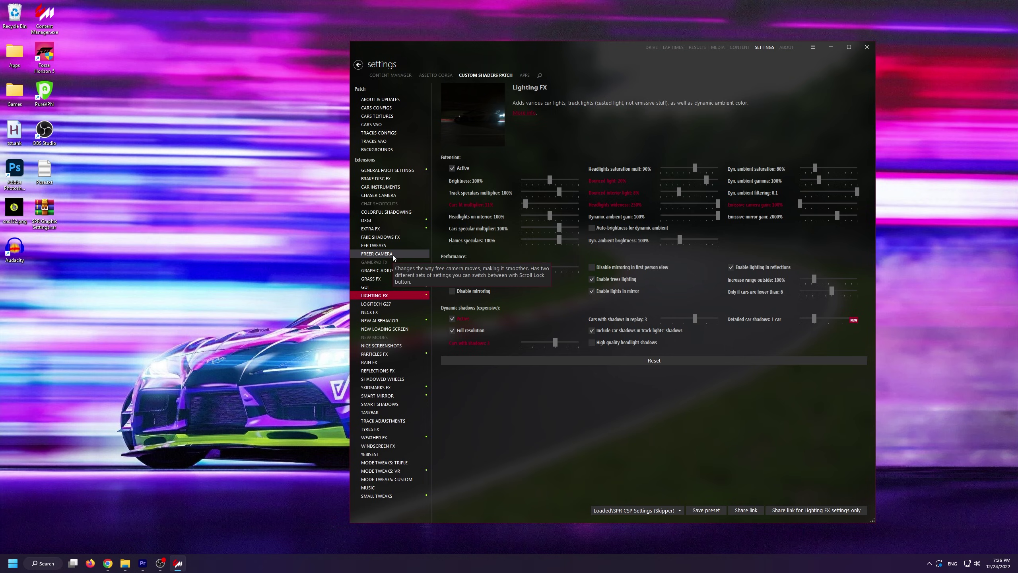
{"action": "left_click", "coordinate": [376, 363]}
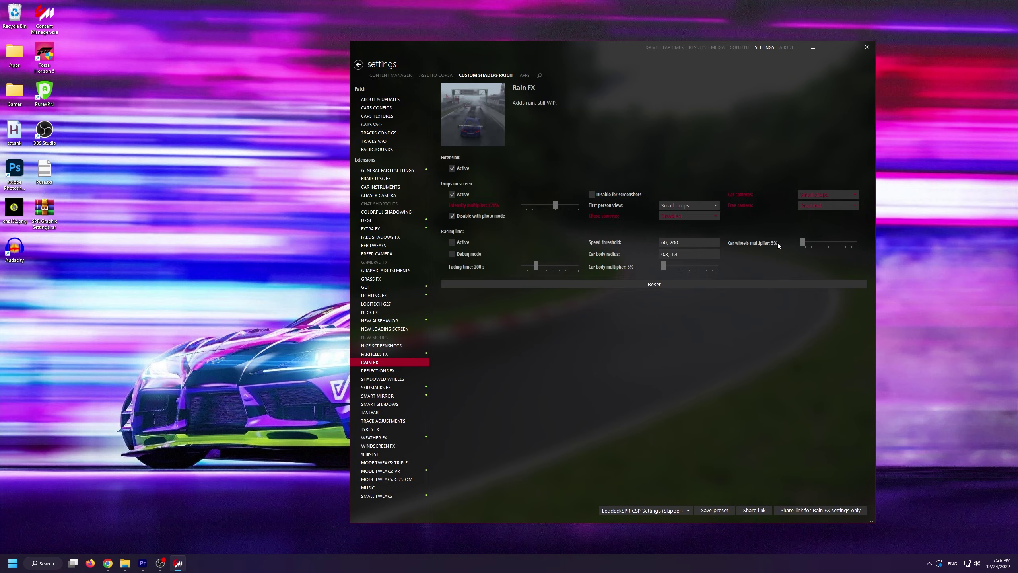
{"action": "left_click", "coordinate": [678, 217]}
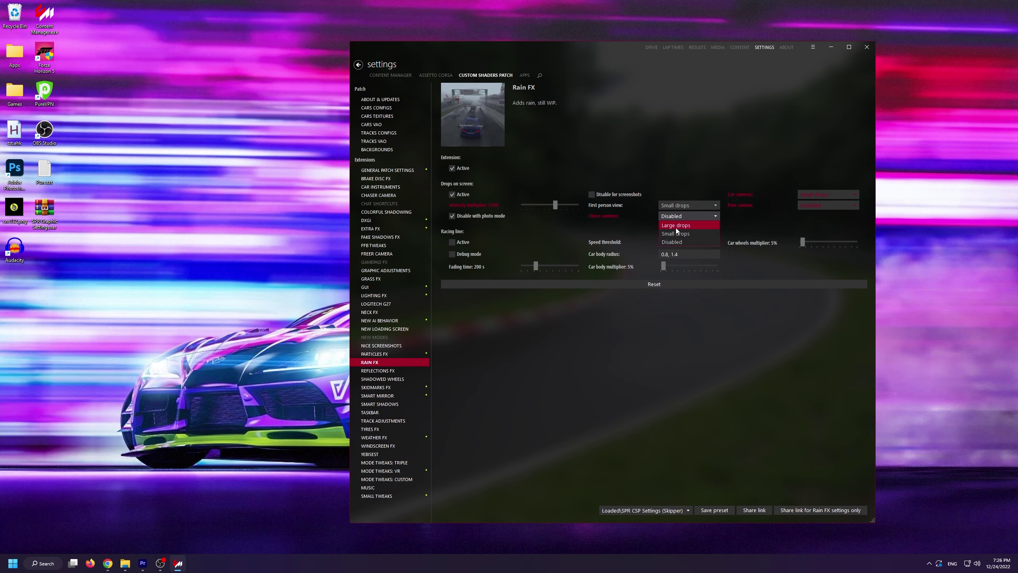
{"action": "left_click", "coordinate": [677, 225]}
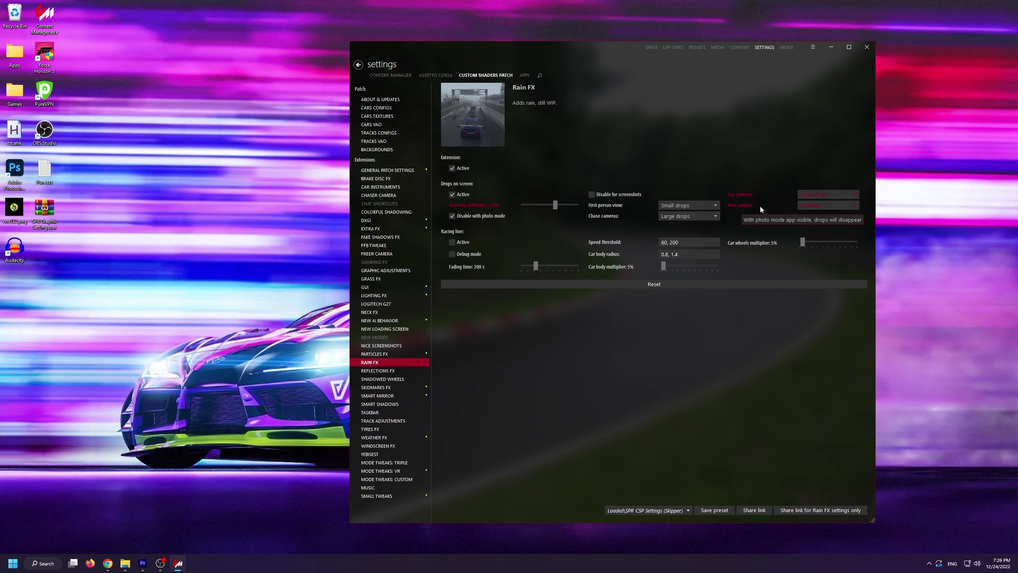
{"action": "left_click", "coordinate": [826, 205]}
{"action": "left_click", "coordinate": [810, 216]}
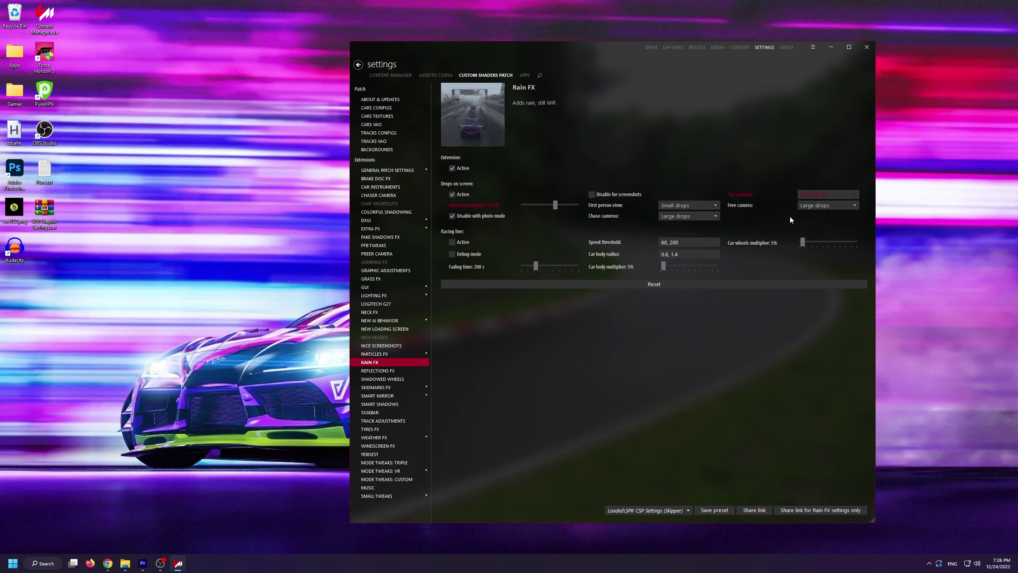